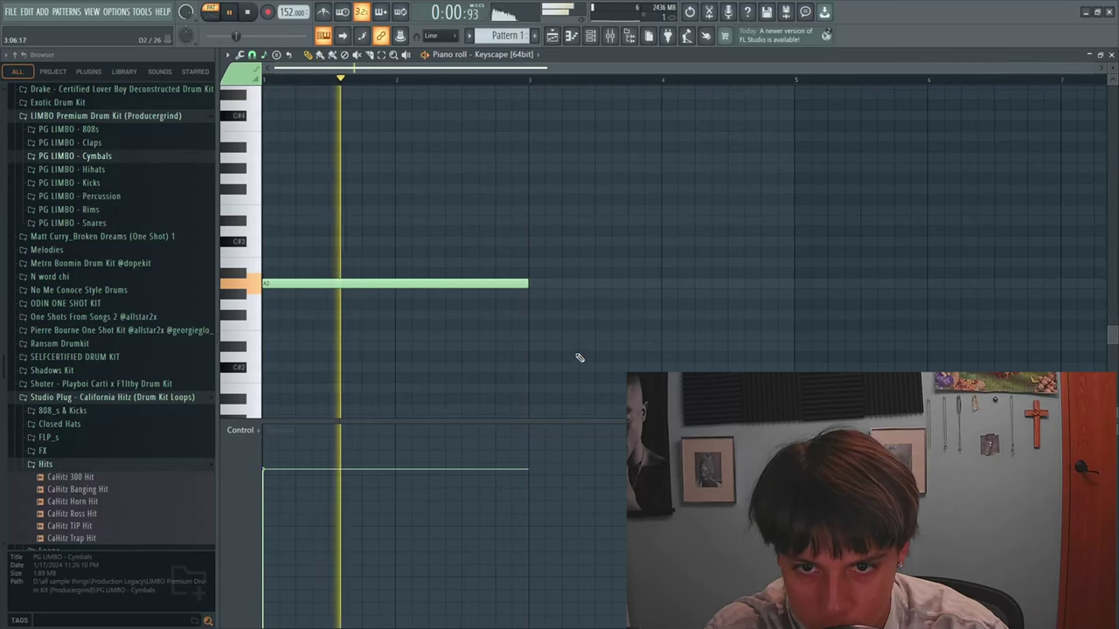
Add a second A2 note starting at bar 3 and write a four-note Keyscape melody of D#6, C#6, A5 and G#5 in bars 1 and 2.
{"action": "left_click", "coordinate": [531, 285]}
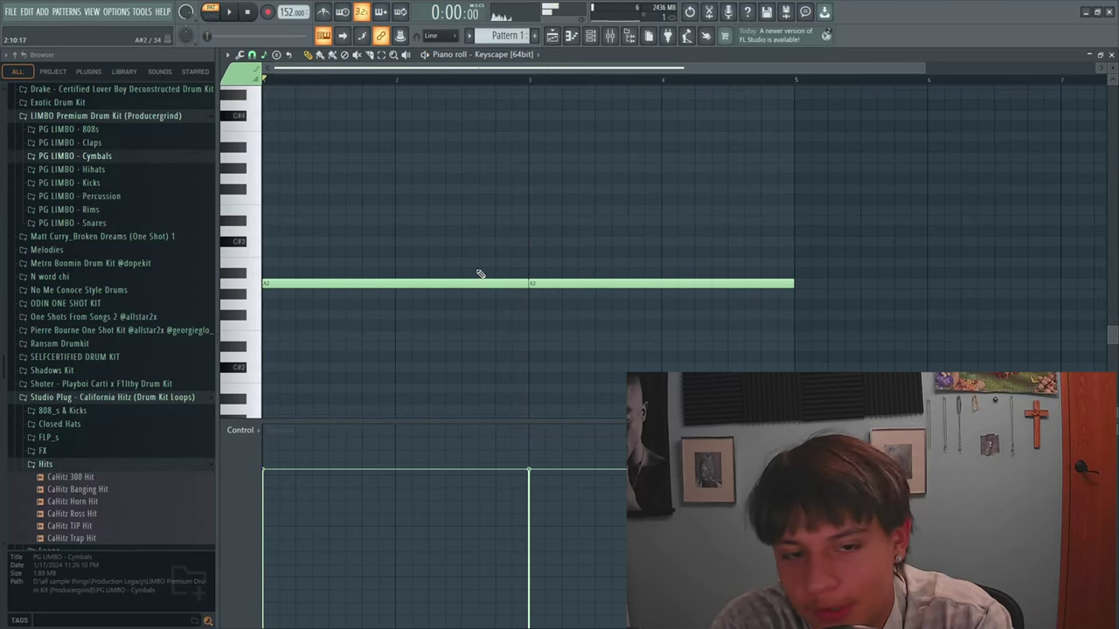
{"action": "scroll", "coordinate": [479, 273], "scroll_direction": "up", "scroll_amount": 4}
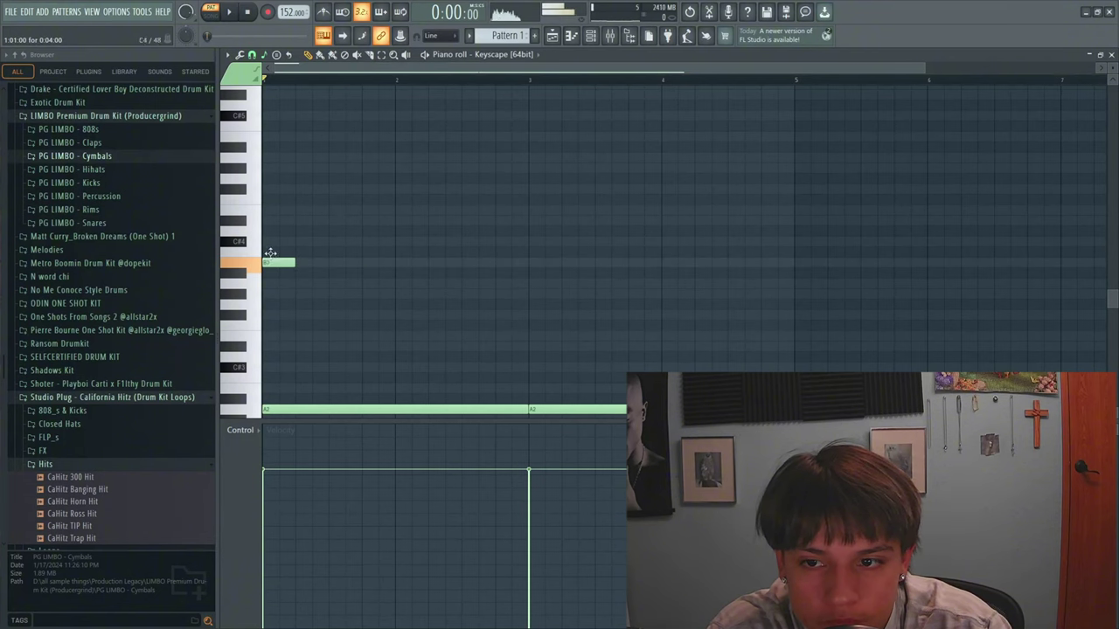
{"action": "left_click_drag", "start_coordinate": [273, 187], "coordinate": [276, 115]}
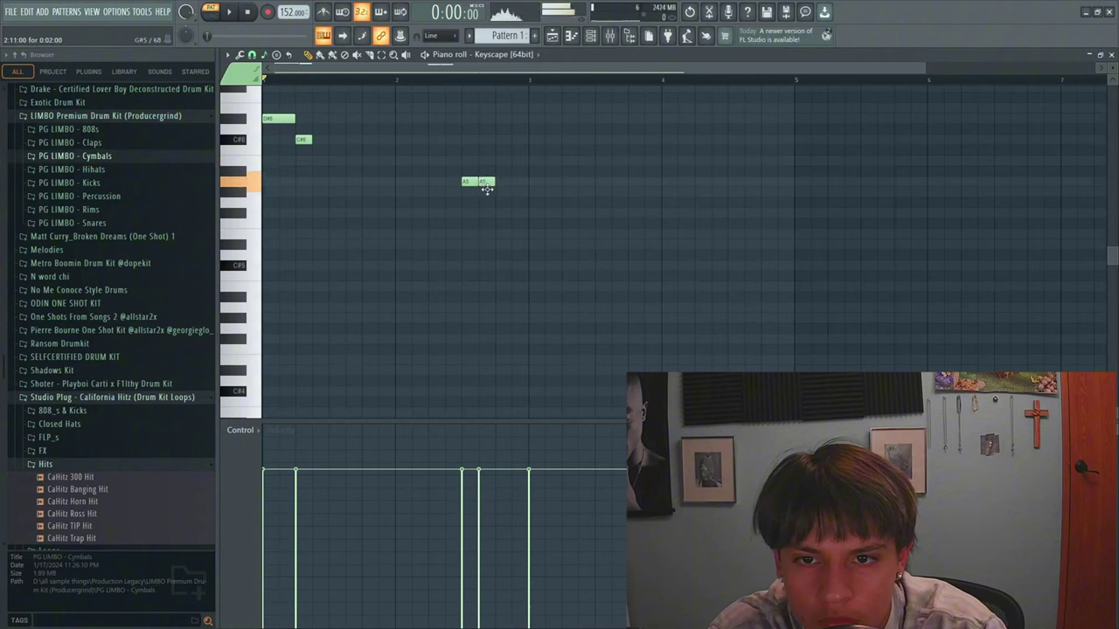
{"action": "key", "text": "space"}
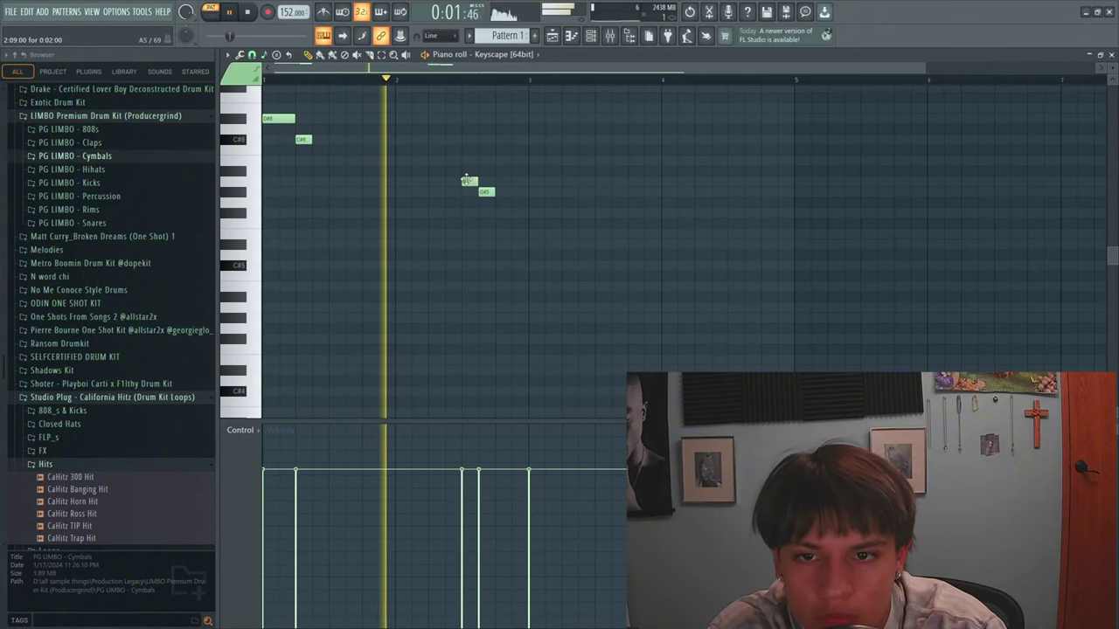
{"action": "left_click_drag", "start_coordinate": [487, 192], "coordinate": [505, 194]}
{"action": "key", "text": "space"}
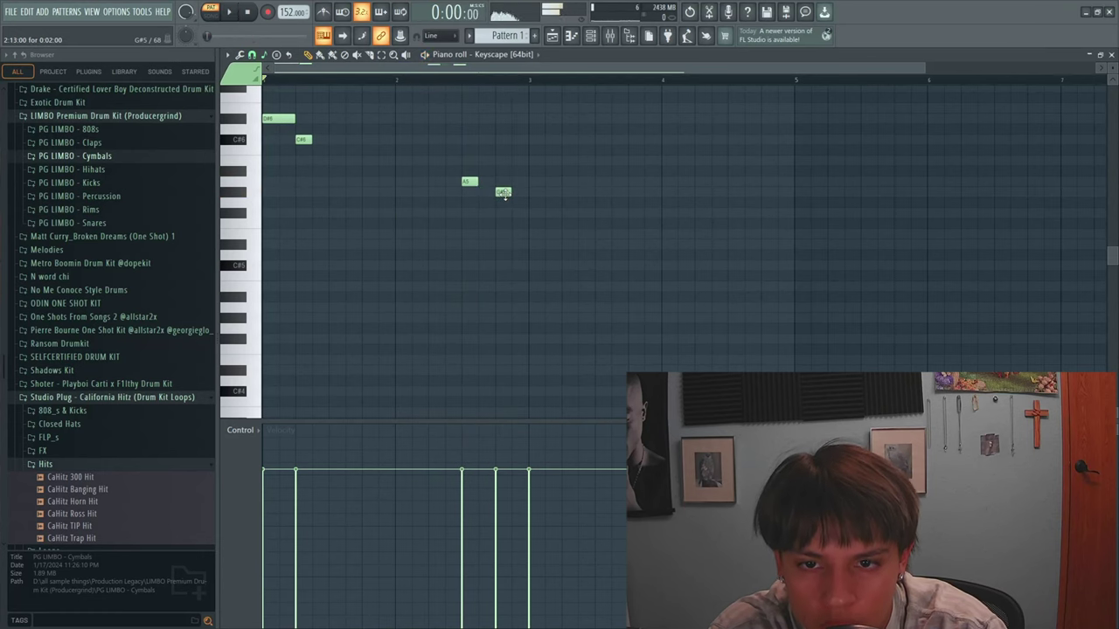
{"action": "key", "text": "space"}
Duplicate the four melody notes so the phrase repeats from bar 3, and deselect them.
{"action": "left_click_drag", "start_coordinate": [268, 103], "coordinate": [582, 257]}
{"action": "key", "text": "ctrl+b"}
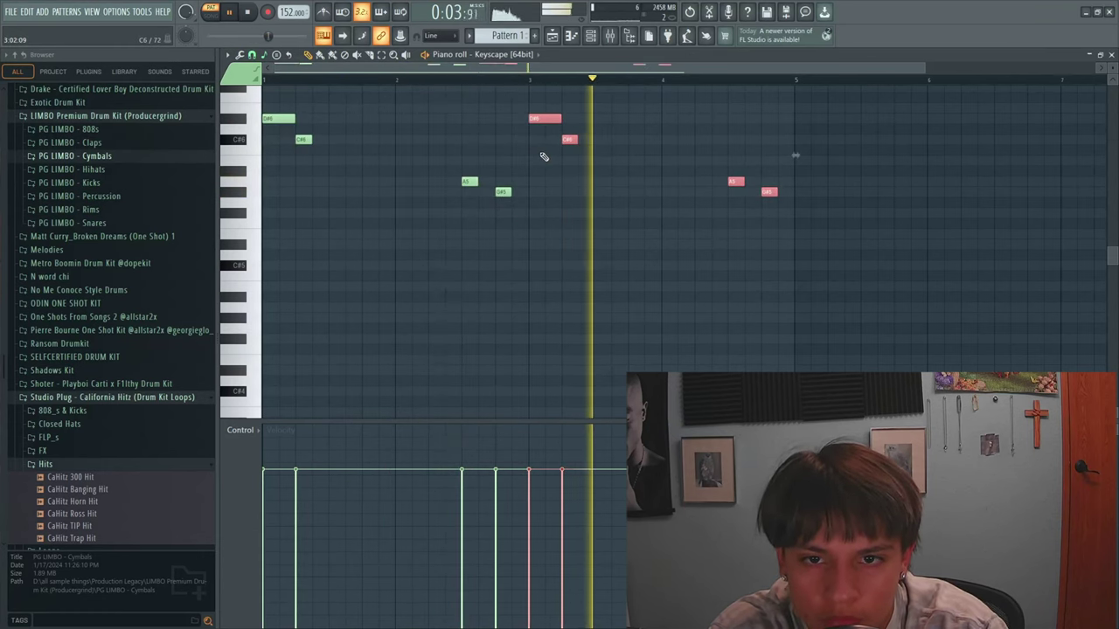
{"action": "left_click", "coordinate": [547, 161]}
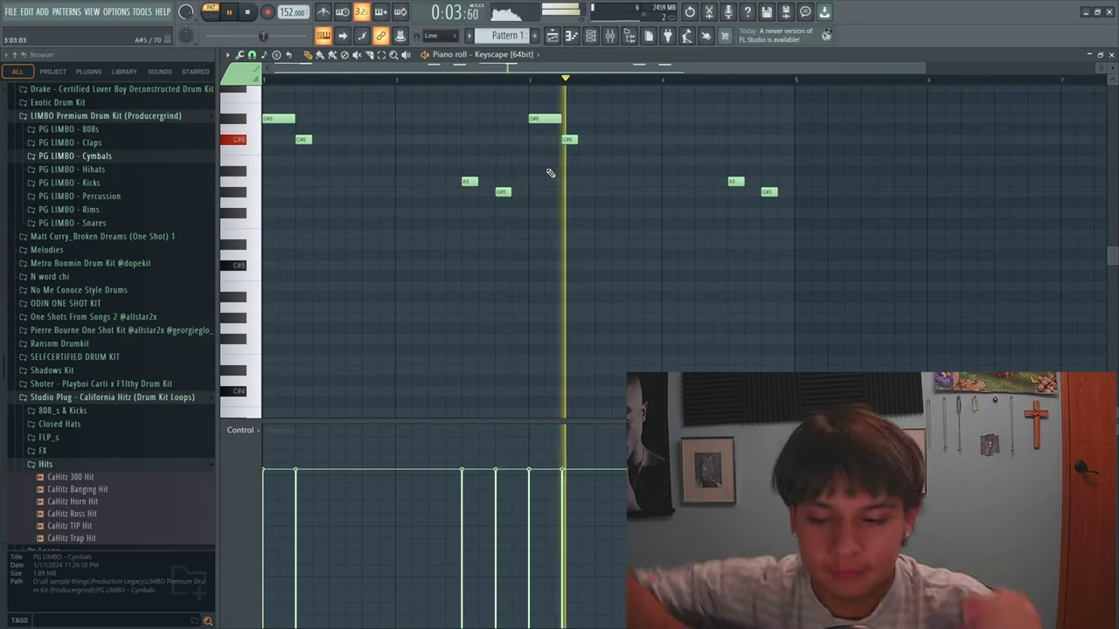
Place Snare - [Space] hits on C5 at the third beat of each of the four bars.
{"action": "key", "text": "F7"}
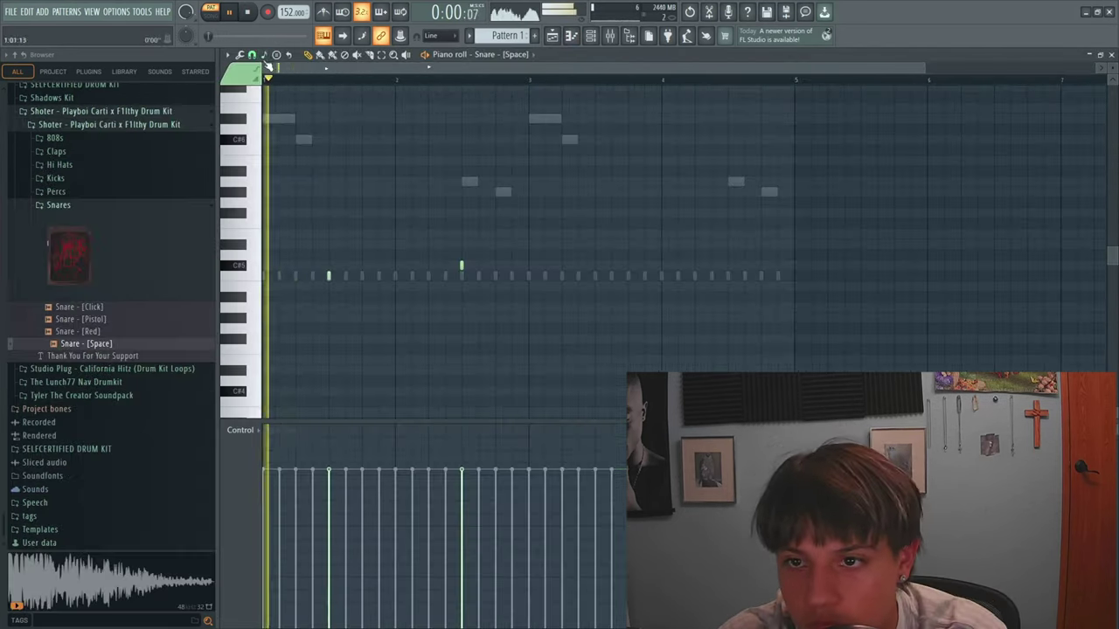
{"action": "left_click", "coordinate": [461, 273]}
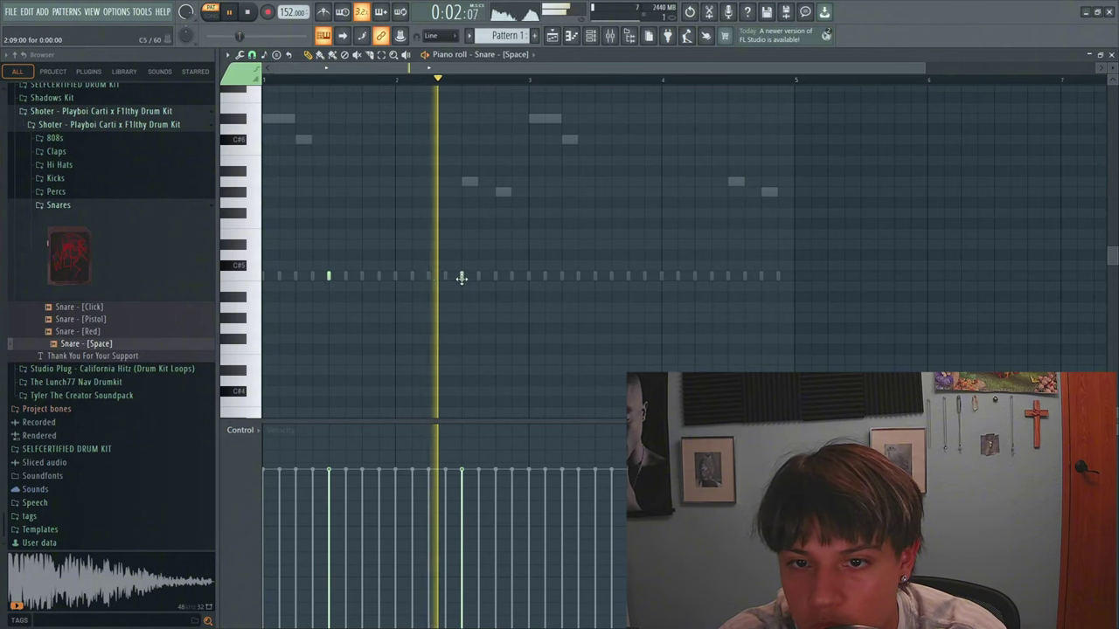
{"action": "left_click", "coordinate": [595, 275]}
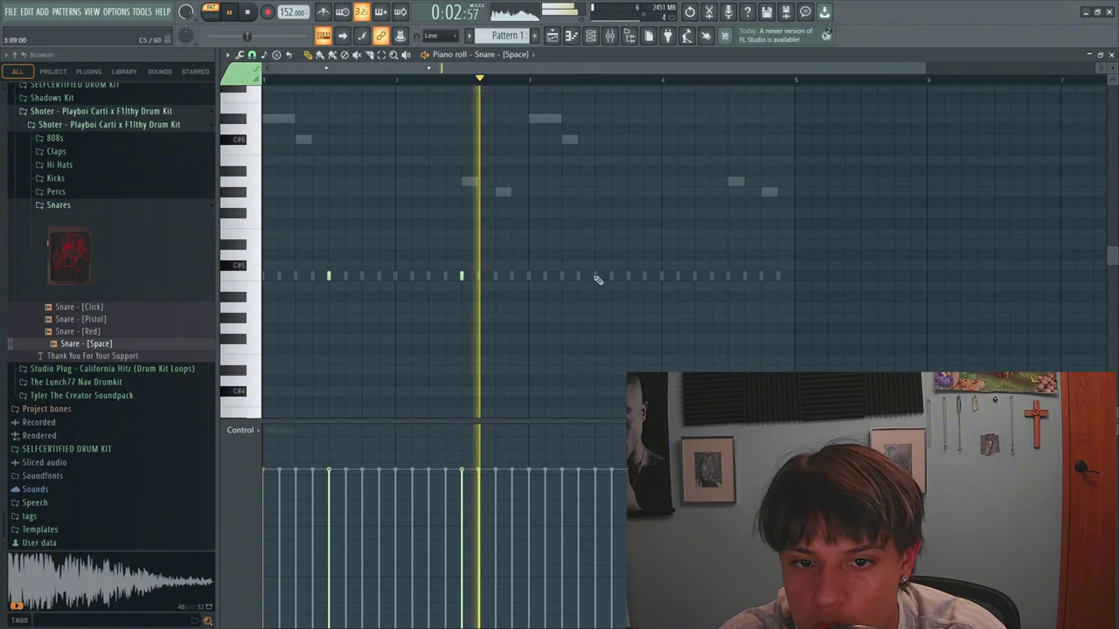
{"action": "left_click", "coordinate": [727, 276]}
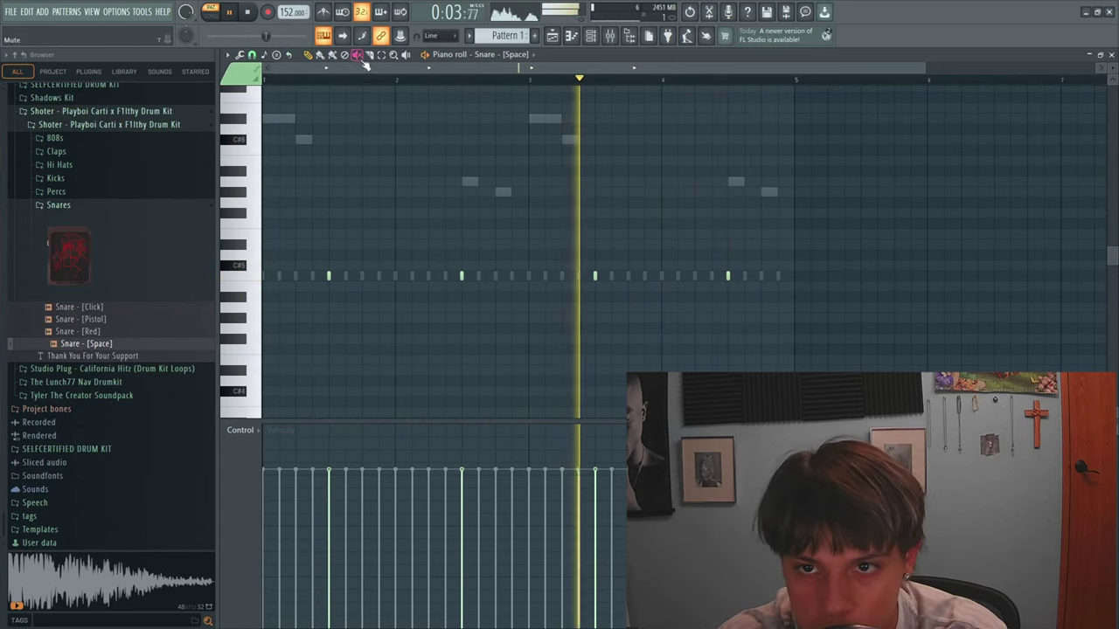
Replace the third PG LIMBO Hihat - Blank hit with a two-step C#5 note and chop it into a roll with the Default chopper pattern.
{"action": "left_click", "coordinate": [514, 55]}
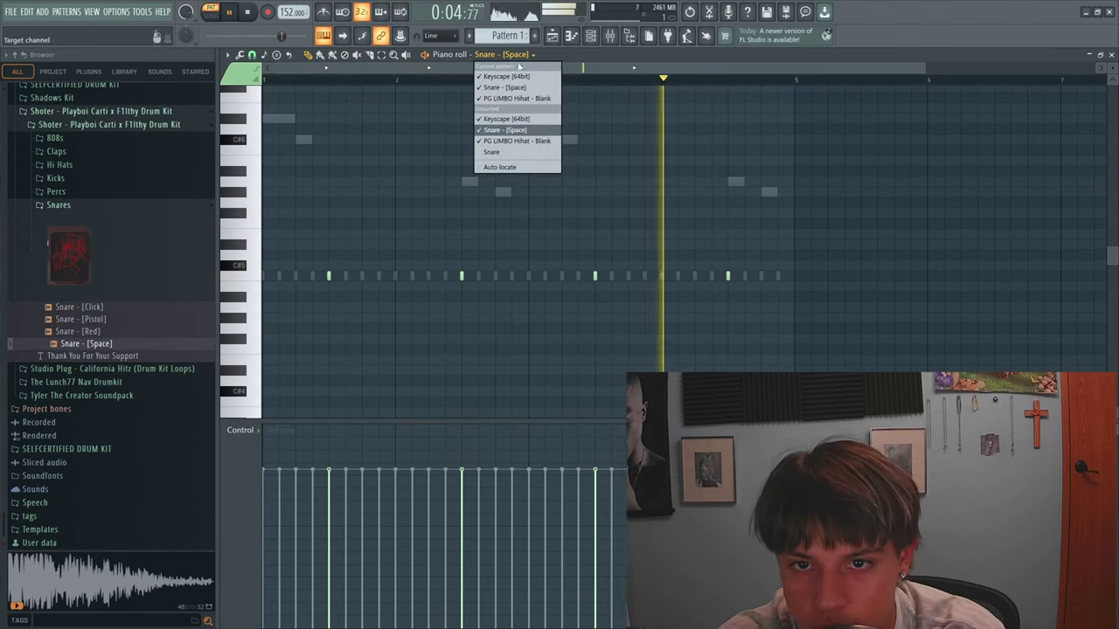
{"action": "left_click", "coordinate": [536, 141]}
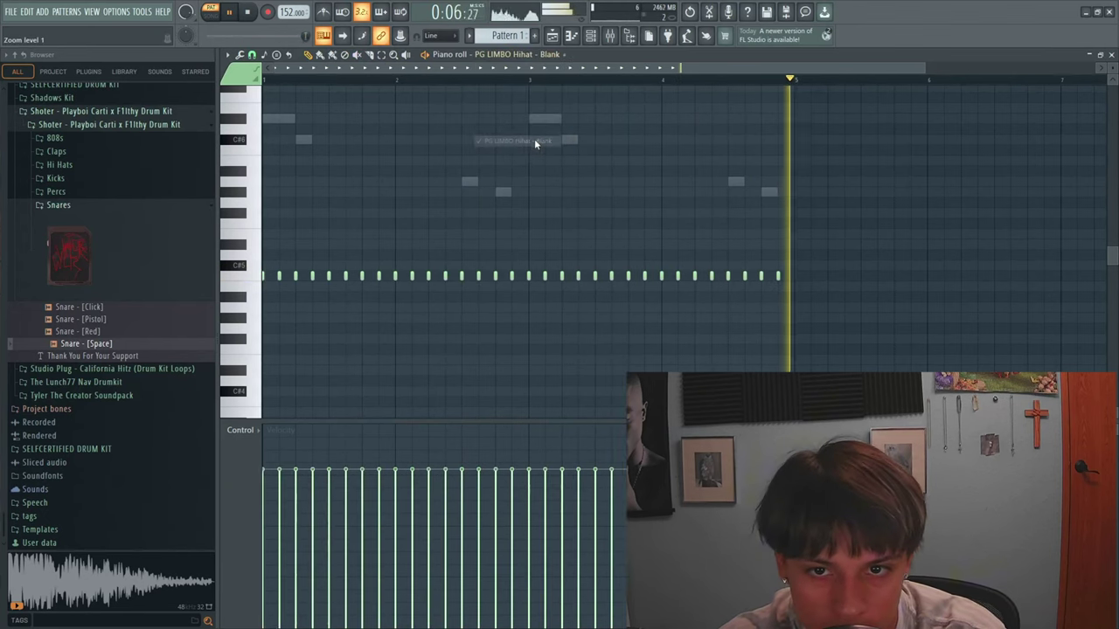
{"action": "left_click", "coordinate": [296, 266]}
{"action": "left_click", "coordinate": [314, 268]}
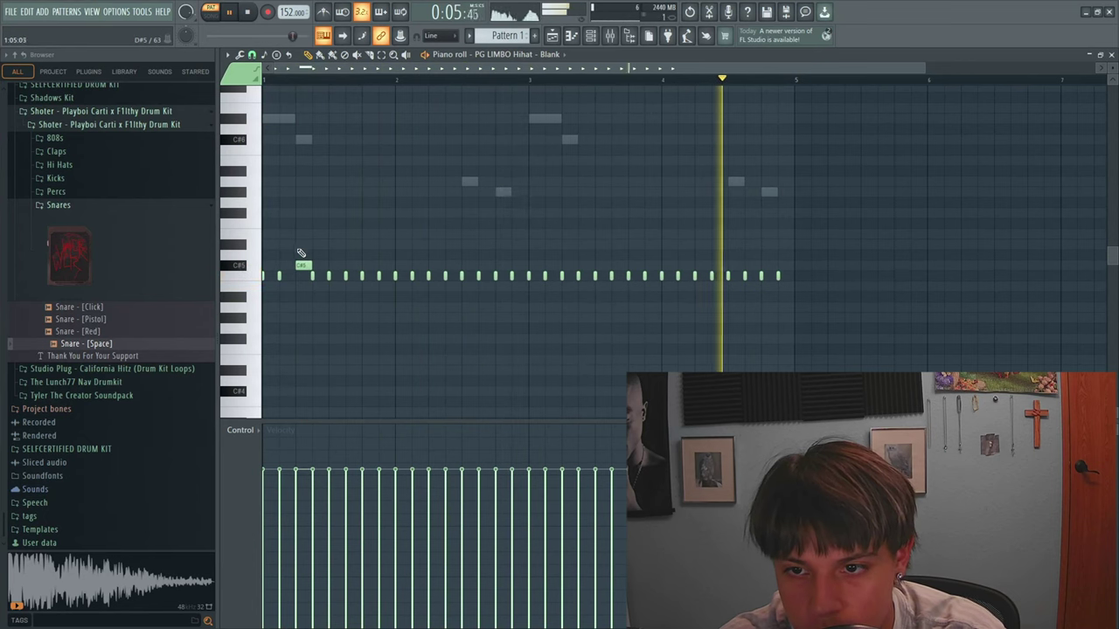
{"action": "double_click", "coordinate": [306, 271]}
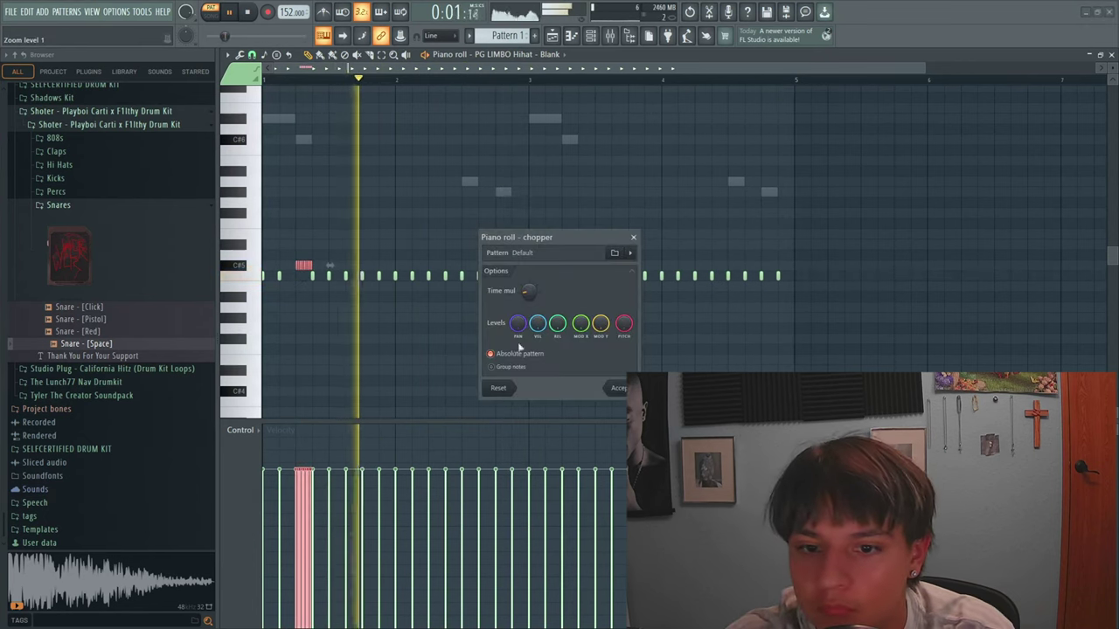
{"action": "left_click", "coordinate": [618, 388]}
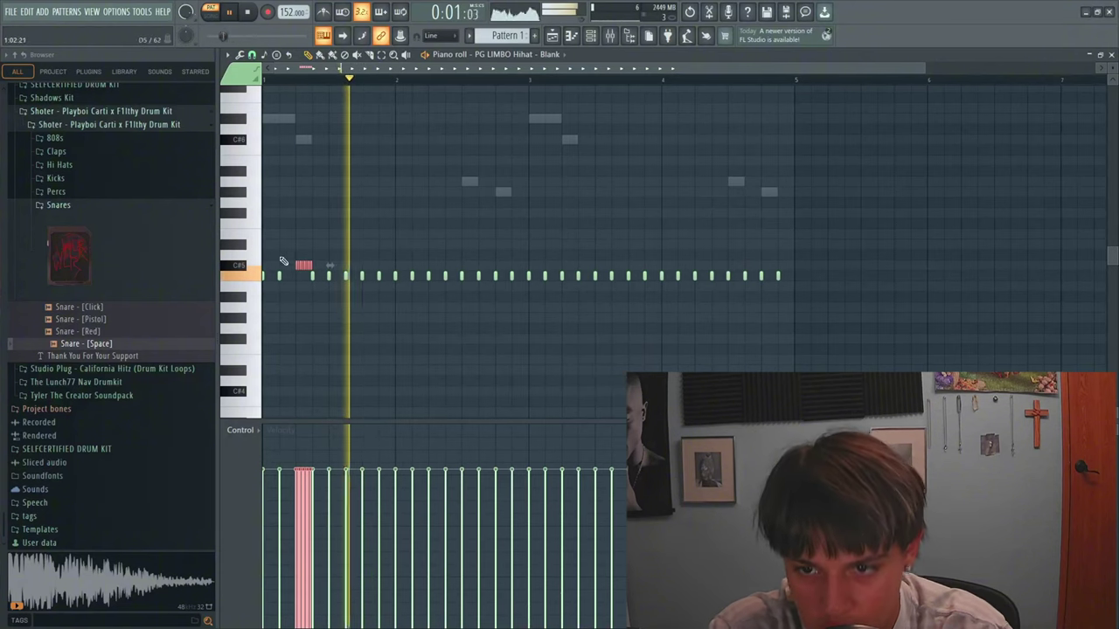
Lower the hi-hat roll and the two hits in the second beat of bar 2 to B4, and play the loop.
{"action": "key", "text": "space"}
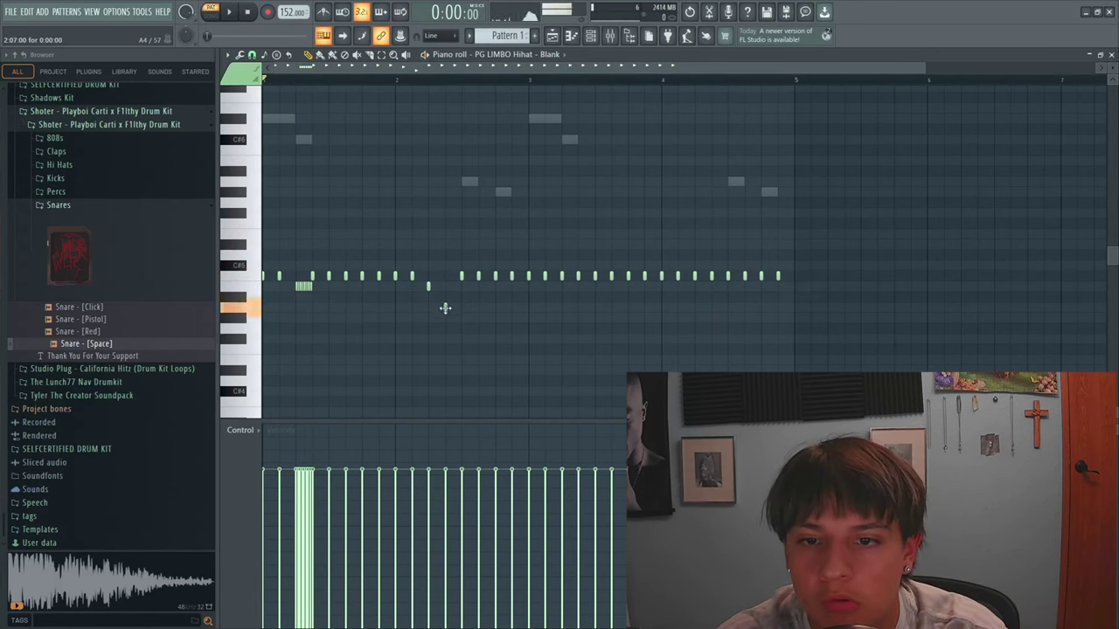
{"action": "key", "text": "space"}
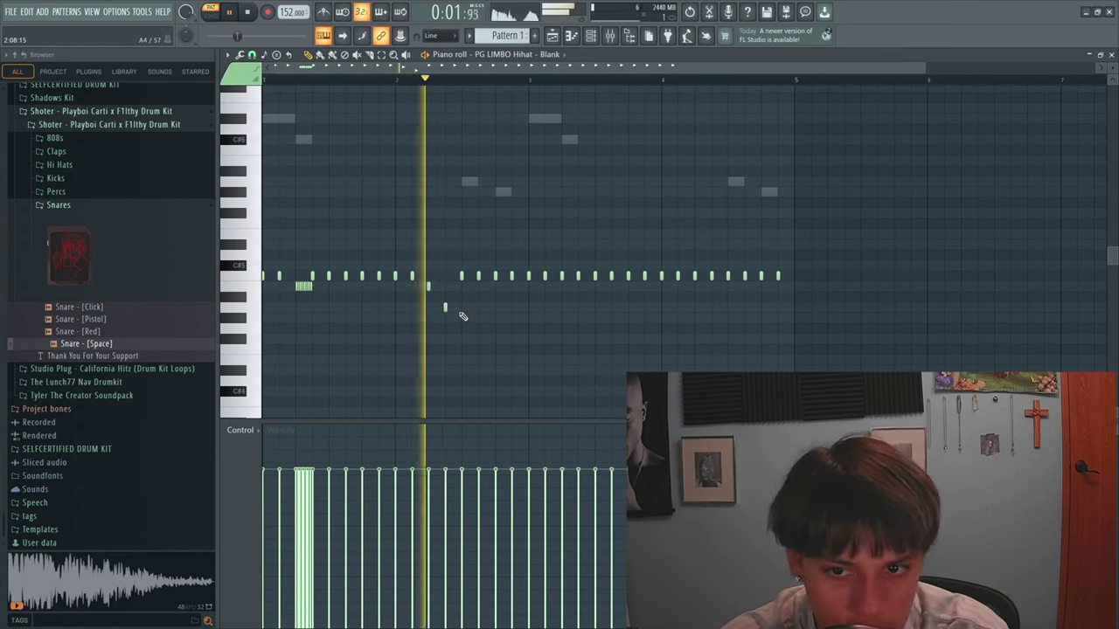
{"action": "key", "text": "space"}
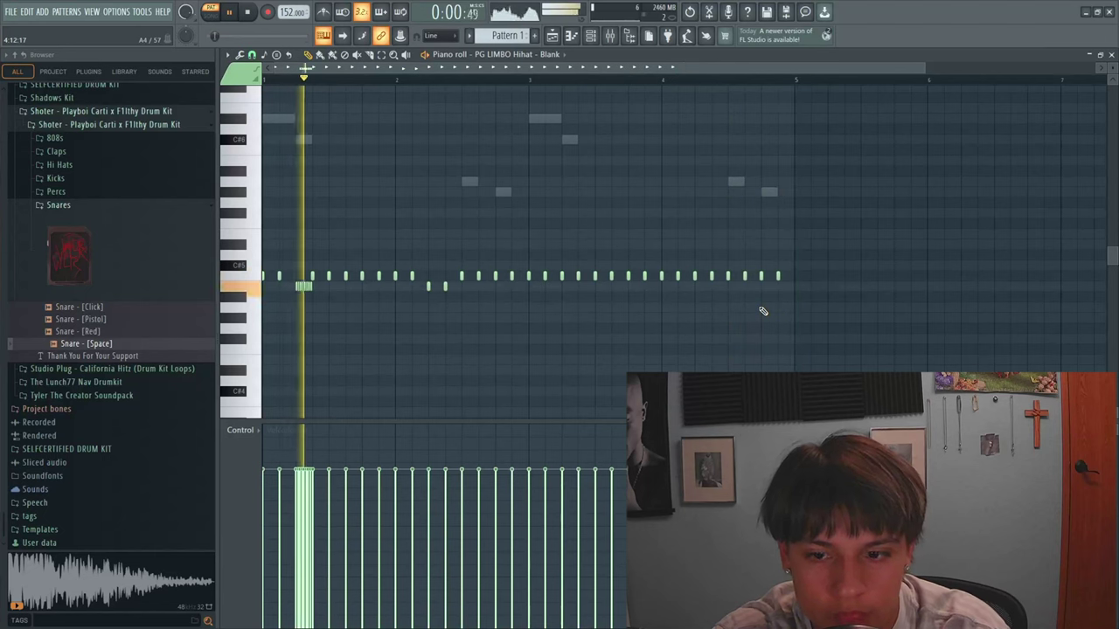
Audition the Shoter kit's 808s from AstraZeneca to Novavax, and load [SC] 808 [ Boy ] from SELFCERTIFIED DRUM KIT into the piano roll.
{"action": "key", "text": "F5"}
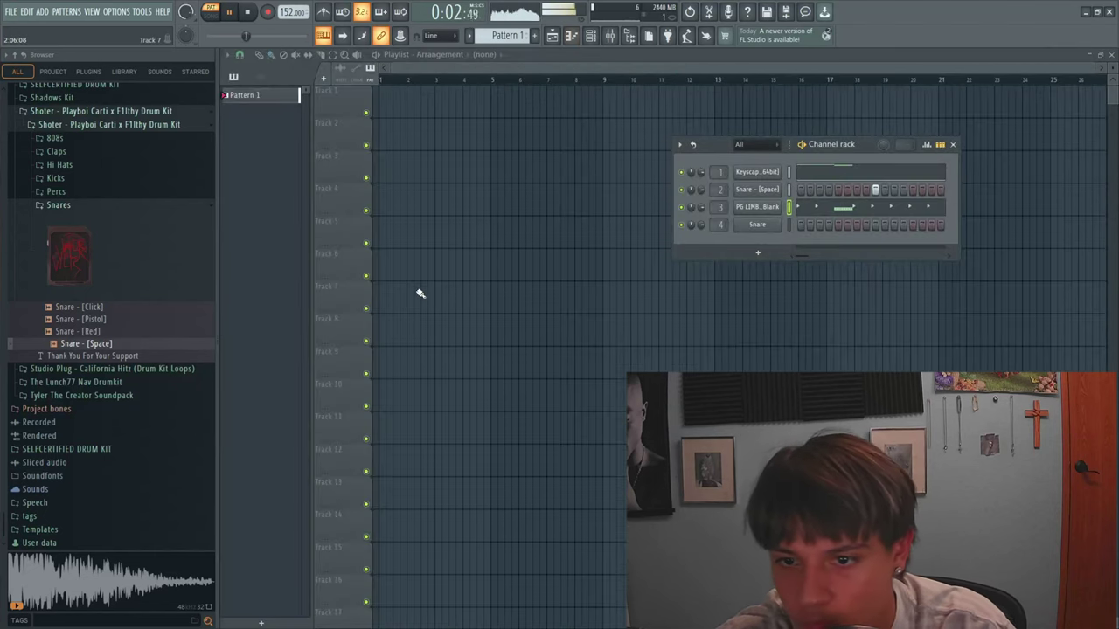
{"action": "left_click", "coordinate": [138, 146]}
{"action": "left_click", "coordinate": [137, 214]}
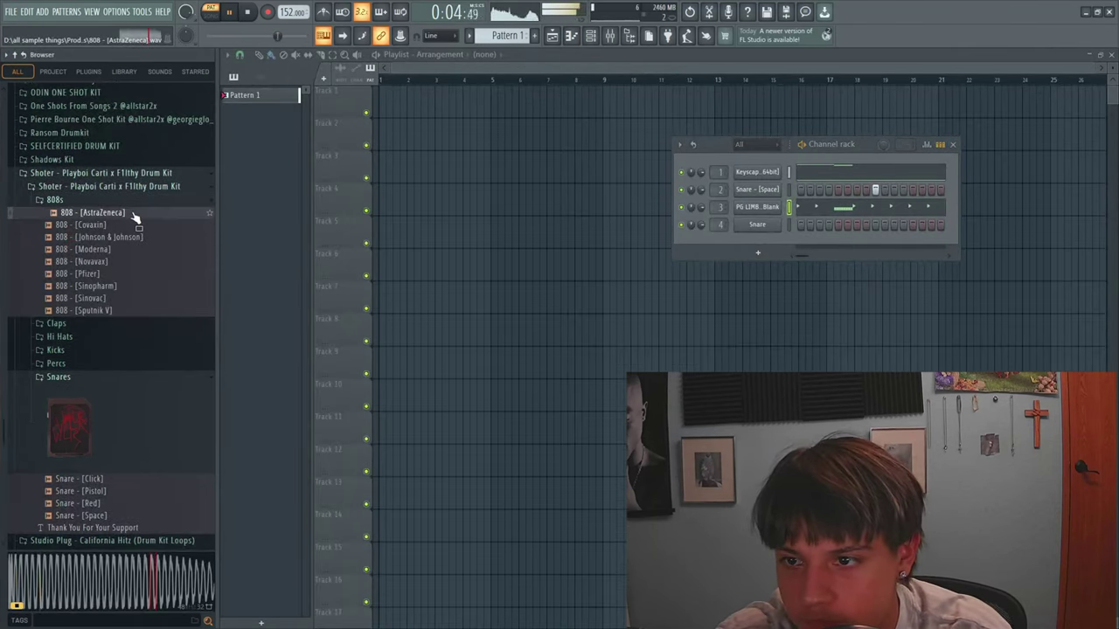
{"action": "left_click", "coordinate": [140, 224]}
{"action": "left_click", "coordinate": [144, 237]}
{"action": "left_click", "coordinate": [149, 250]}
{"action": "left_click", "coordinate": [149, 262]}
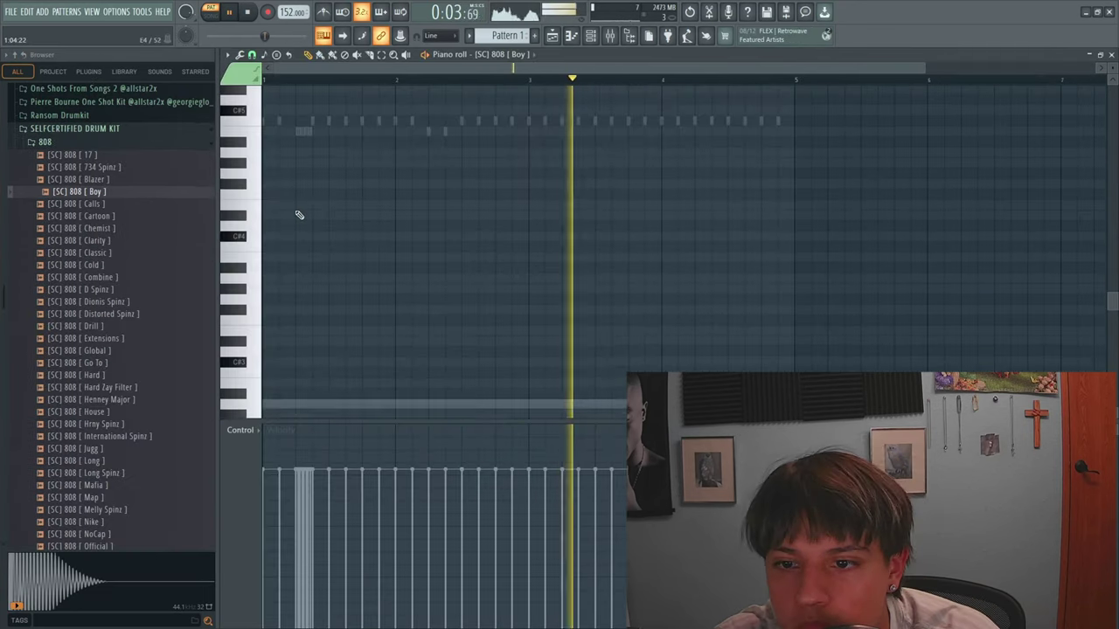
Write two one-bar A4 notes for the 808, one starting at bar 1 and one at the second beat of bar 2.
{"action": "left_click_drag", "start_coordinate": [283, 285], "coordinate": [472, 222]}
{"action": "key", "text": "space"}
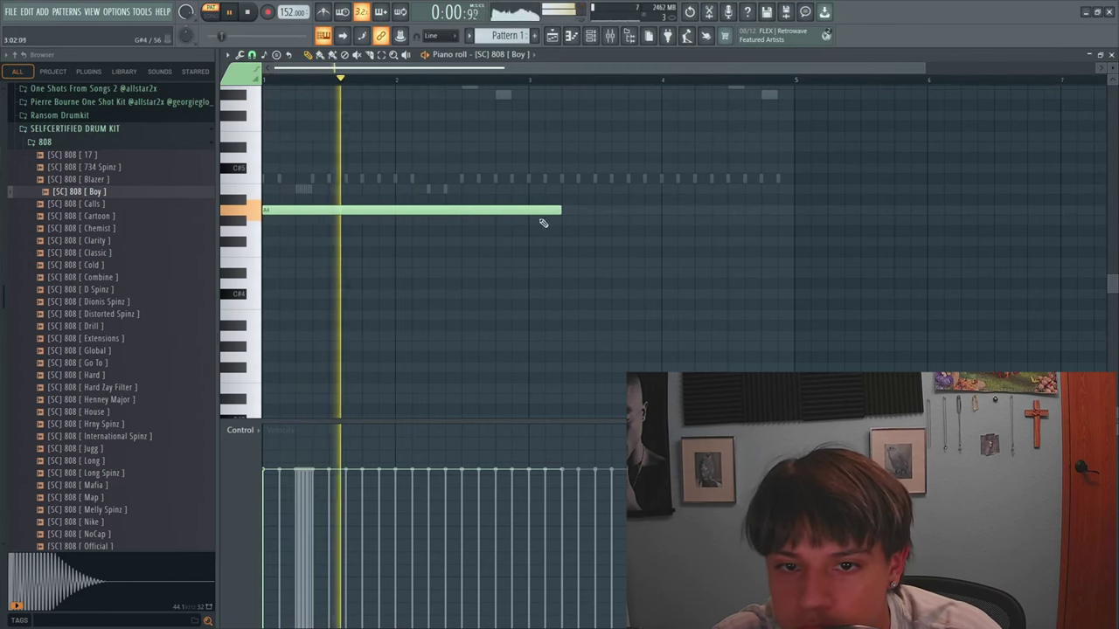
{"action": "left_click_drag", "start_coordinate": [561, 210], "coordinate": [415, 211]}
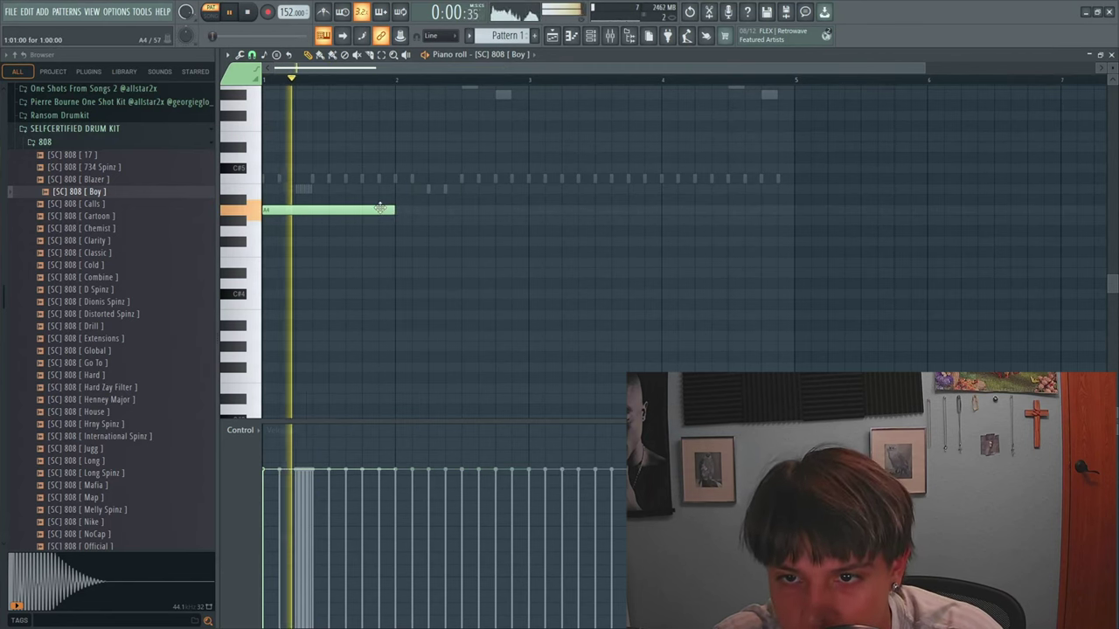
{"action": "scroll", "coordinate": [385, 215], "scroll_direction": "up", "scroll_amount": 4}
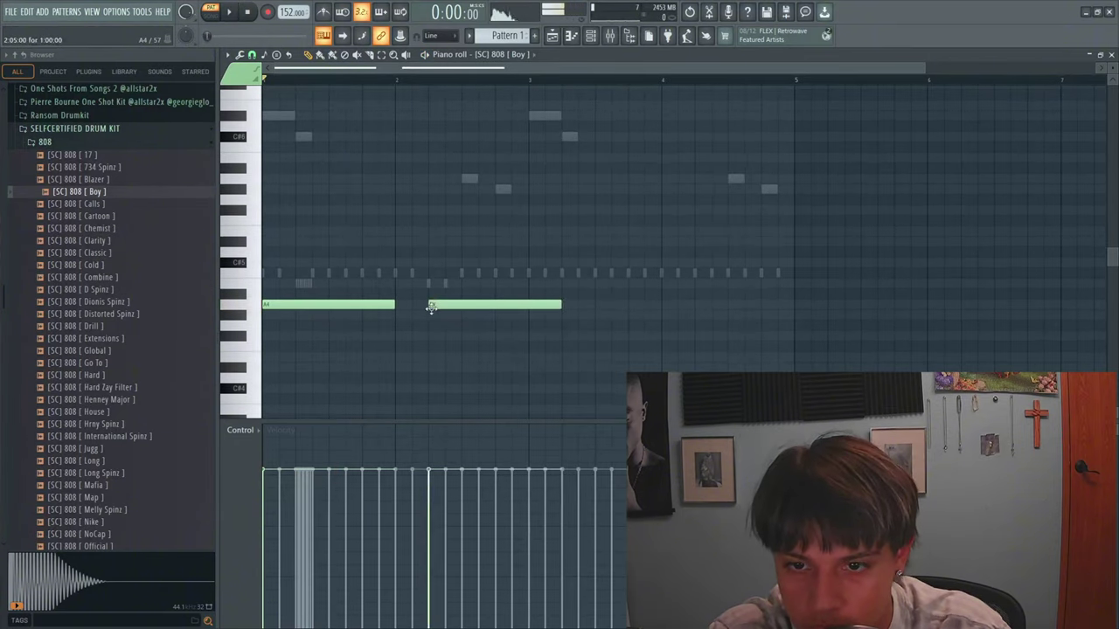
Raise the velocity of both 808 notes and shorten the second one to end at bar 3.
{"action": "key", "text": "ctrl+a"}
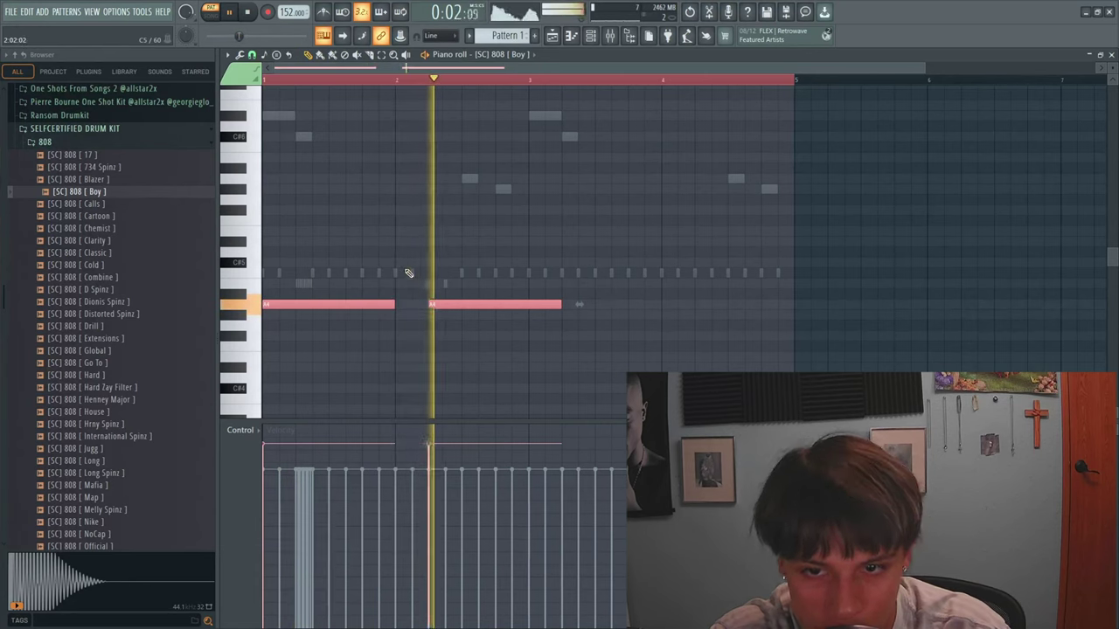
{"action": "key", "text": "space"}
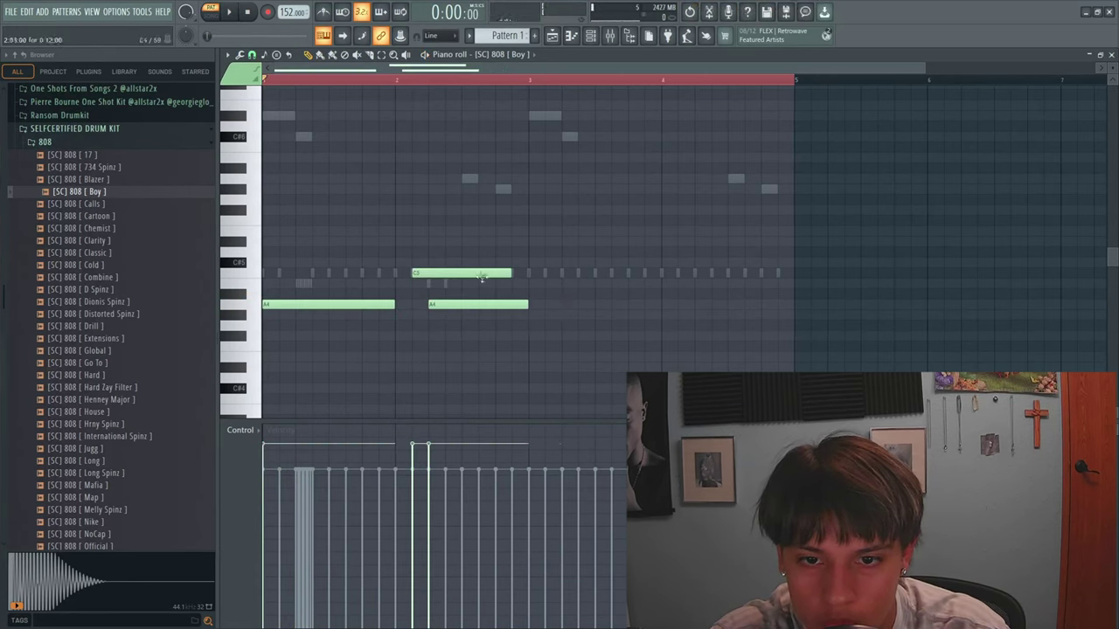
{"action": "scroll", "coordinate": [377, 294], "scroll_direction": "up", "scroll_amount": 3}
{"action": "scroll", "coordinate": [439, 302], "scroll_direction": "down", "scroll_amount": 2}
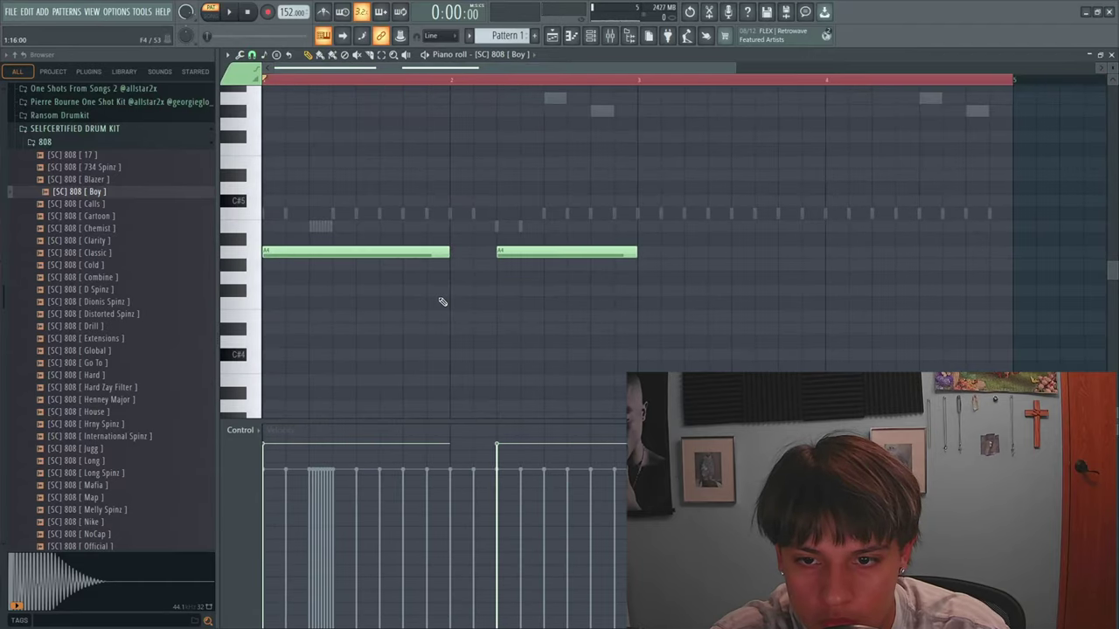
Copy both 808 notes to begin at bar 3 and shorten the notes in bars 2 and 4 to six steps each.
{"action": "key", "text": "ctrl+a"}
{"action": "left_click_drag", "start_coordinate": [411, 252], "coordinate": [706, 280]}
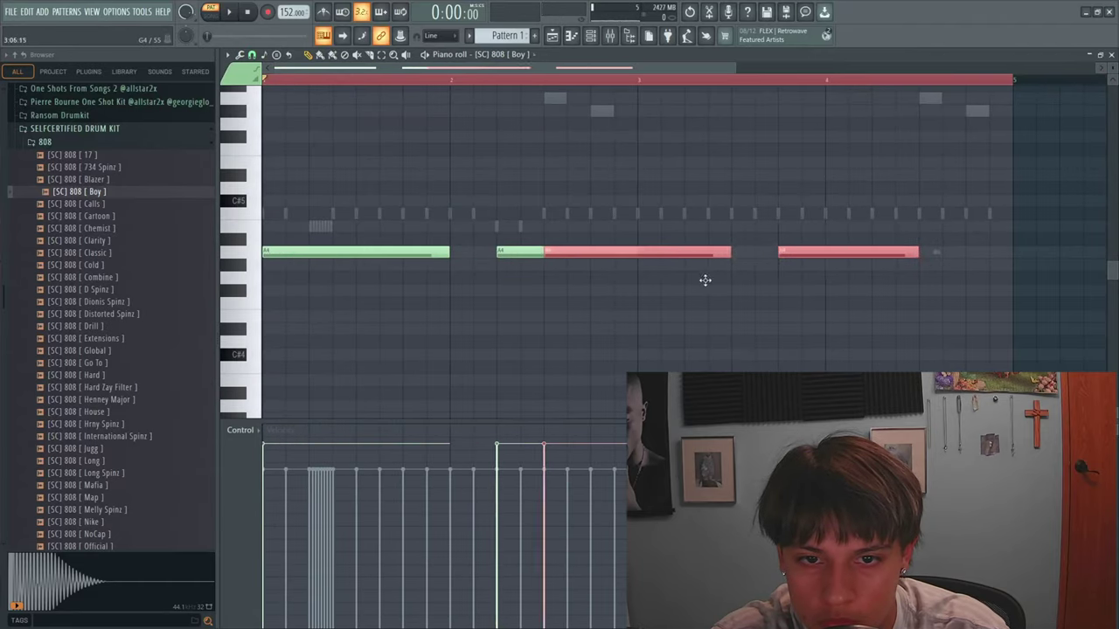
{"action": "scroll", "coordinate": [714, 290], "scroll_direction": "down", "scroll_amount": 1}
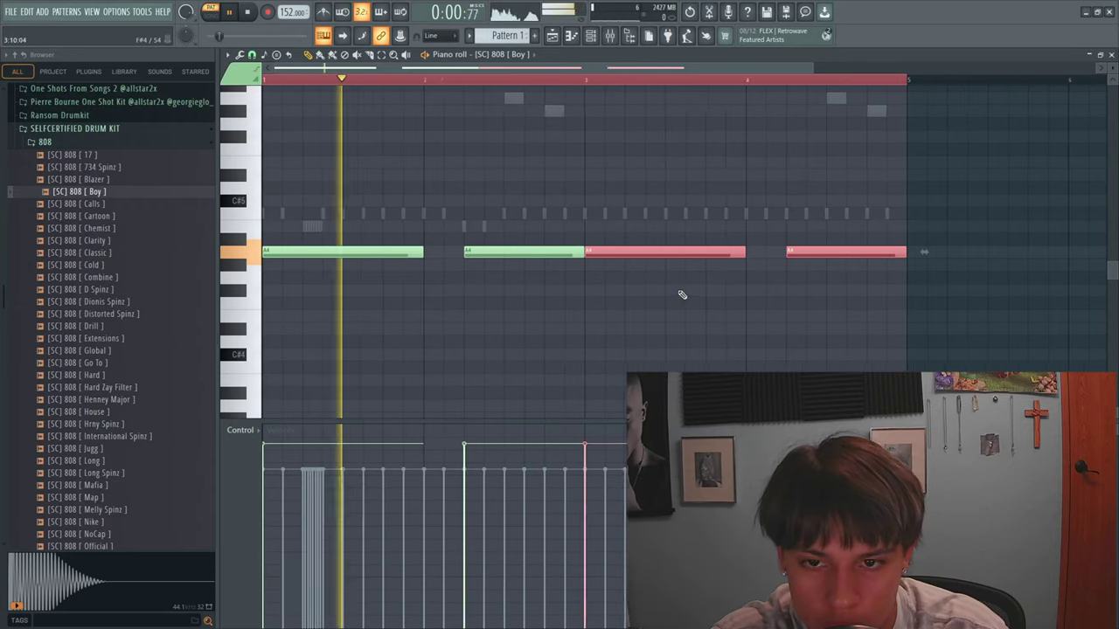
{"action": "left_click", "coordinate": [680, 290]}
{"action": "right_click", "coordinate": [709, 292]}
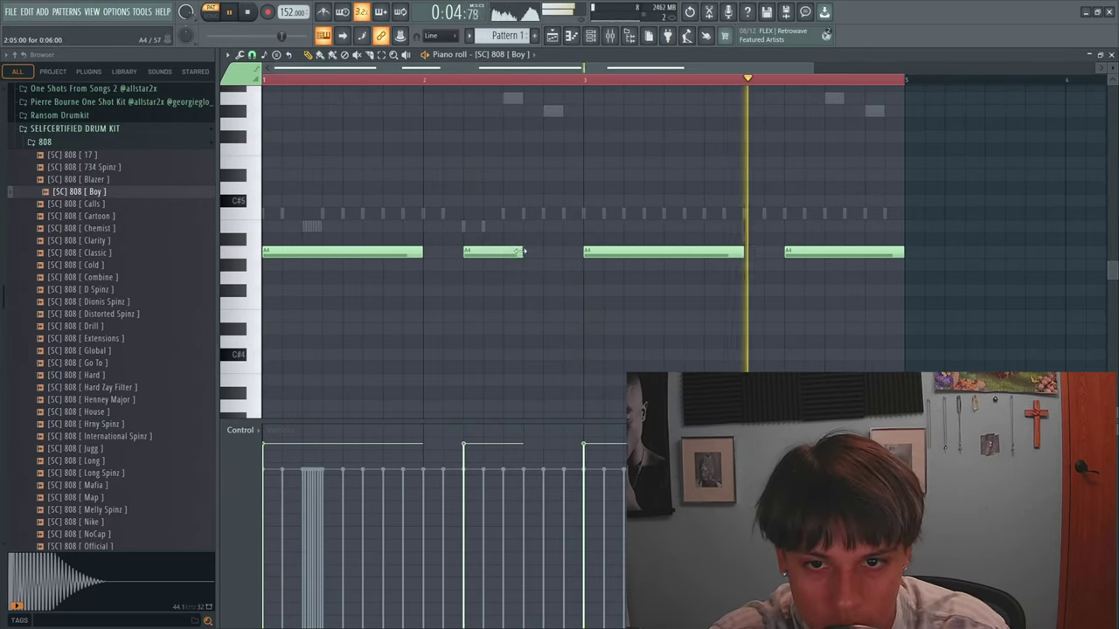
{"action": "right_click", "coordinate": [838, 255]}
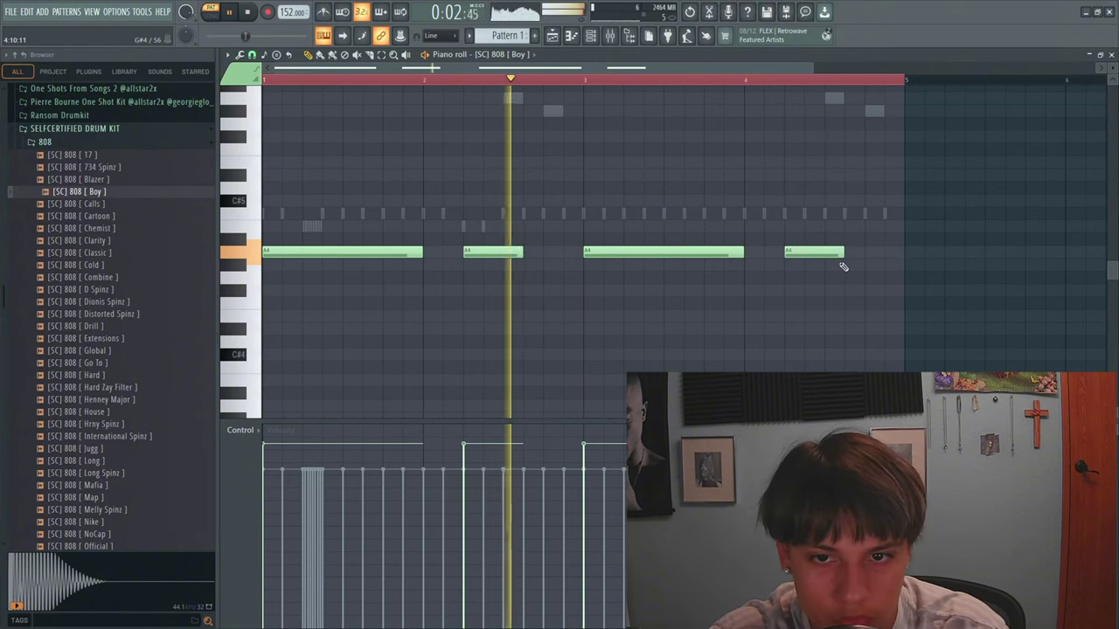
Shorten the last 808 note to four steps, add a six-step A5 note starting two steps before bar 2, and play the loop.
{"action": "scroll", "coordinate": [748, 276], "scroll_direction": "down", "scroll_amount": 1}
{"action": "scroll", "coordinate": [748, 275], "scroll_direction": "down", "scroll_amount": 1}
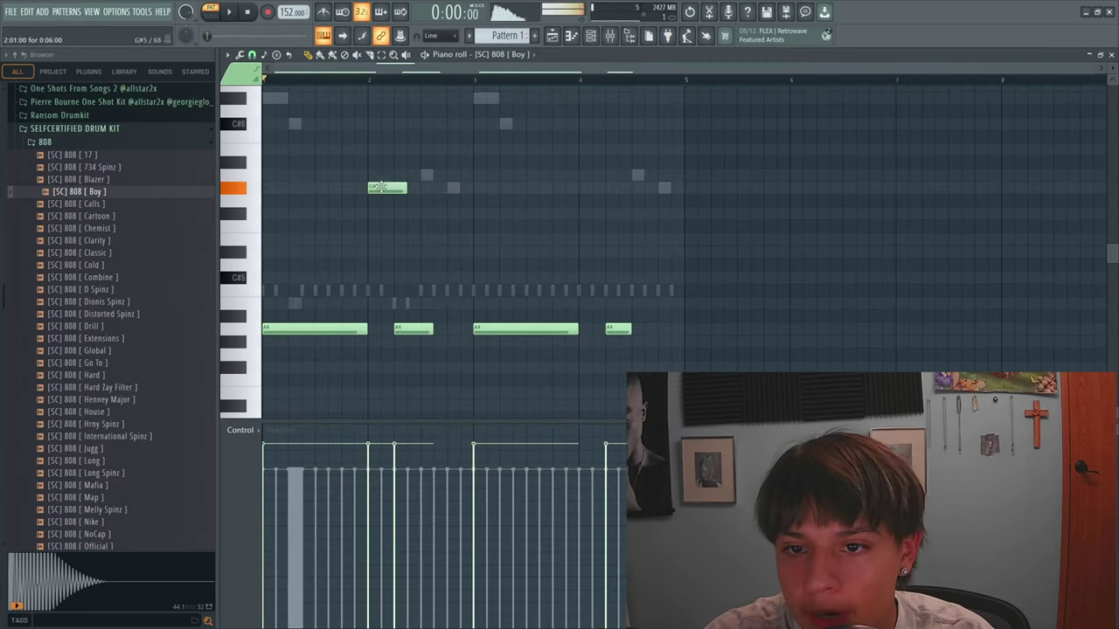
{"action": "key", "text": "space"}
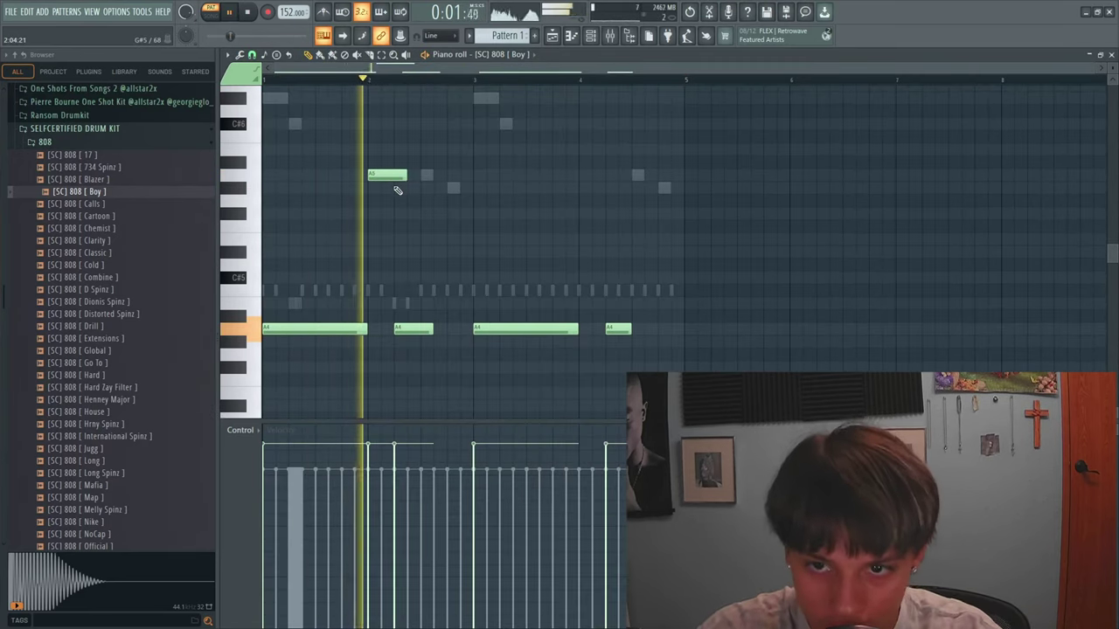
{"action": "key", "text": "space"}
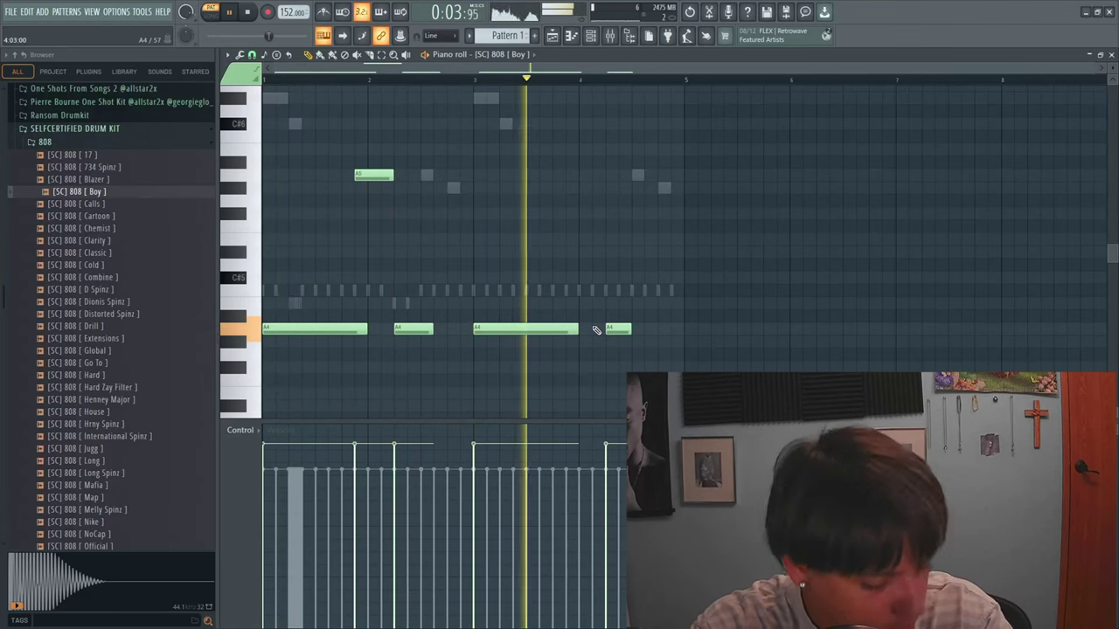
Audition the open hats in the SELFCERTIFIED DRUM KIT and add [SC] OH [ 5 ] as a new channel.
{"action": "key", "text": "F7"}
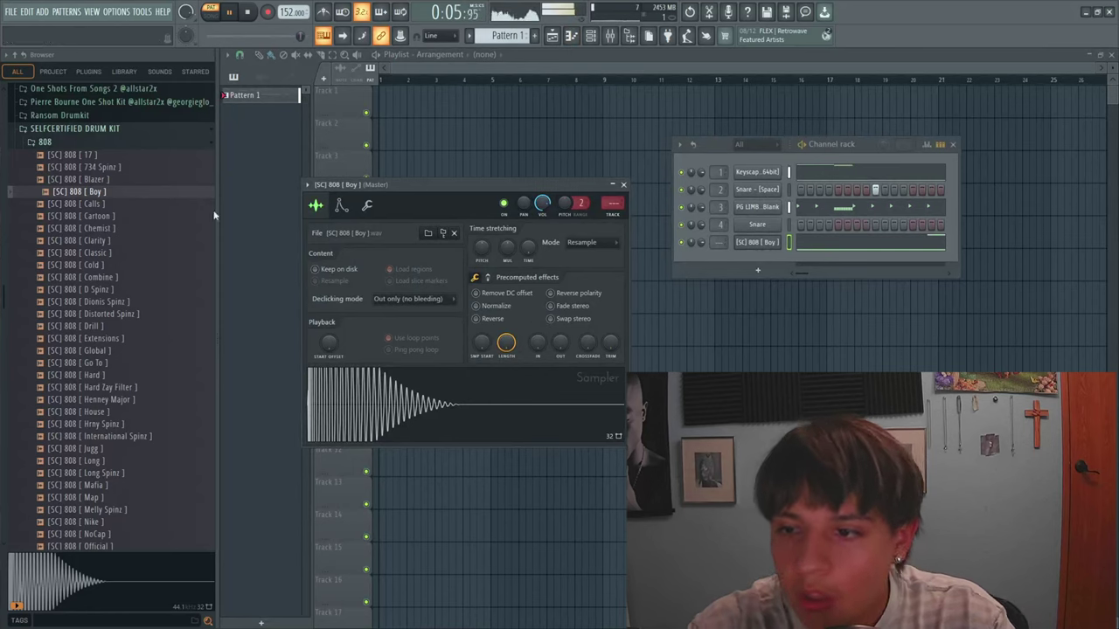
{"action": "left_click", "coordinate": [144, 141]}
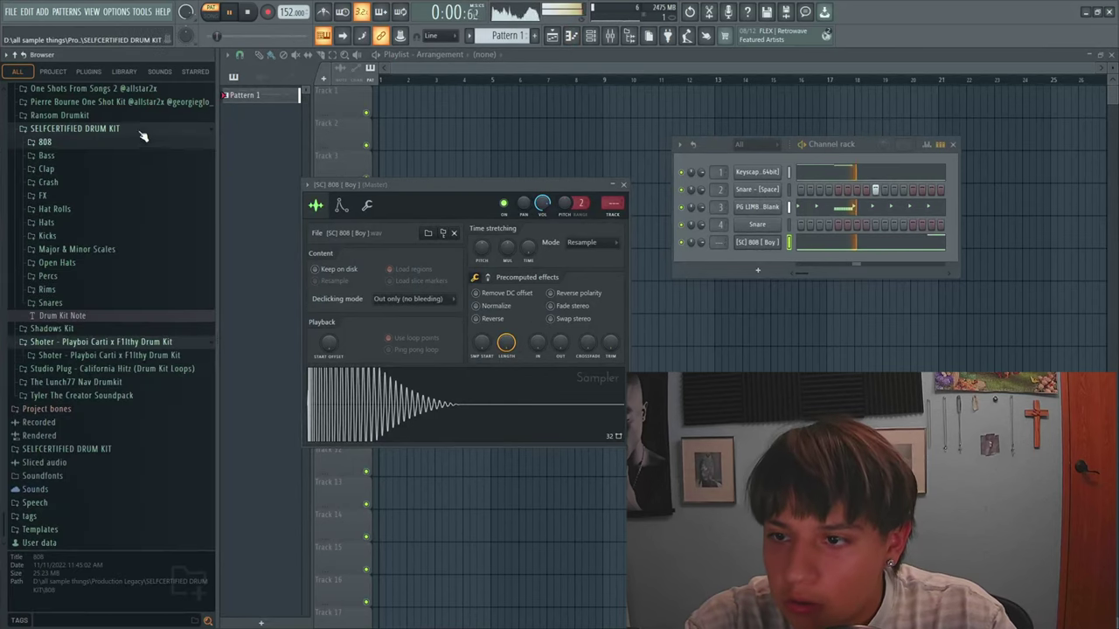
{"action": "left_click", "coordinate": [58, 262]}
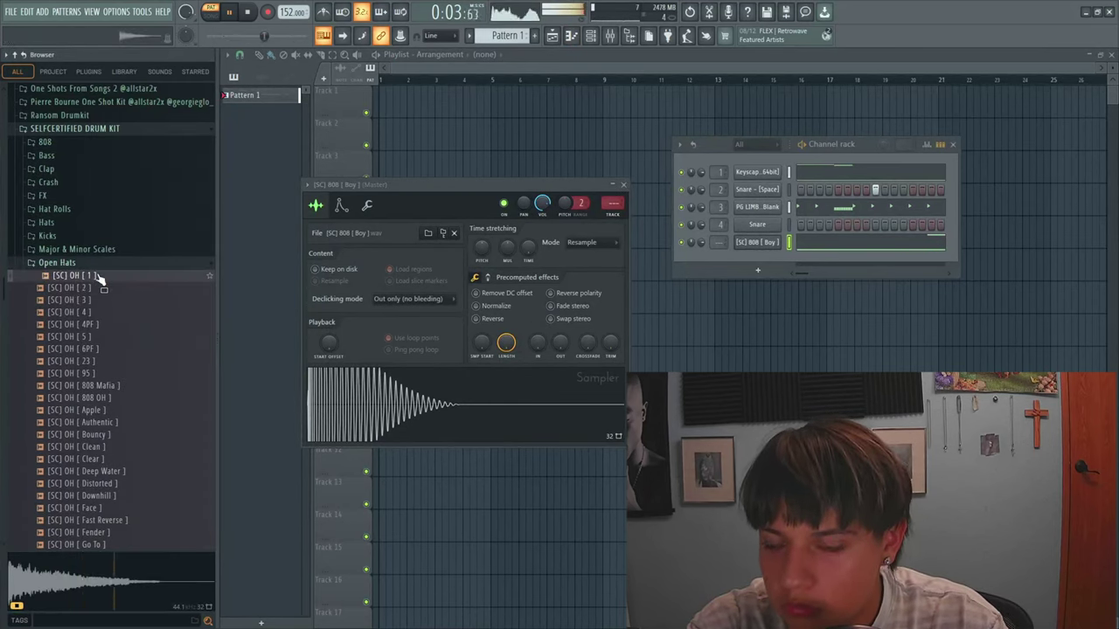
{"action": "left_click", "coordinate": [105, 288]}
{"action": "left_click", "coordinate": [118, 300]}
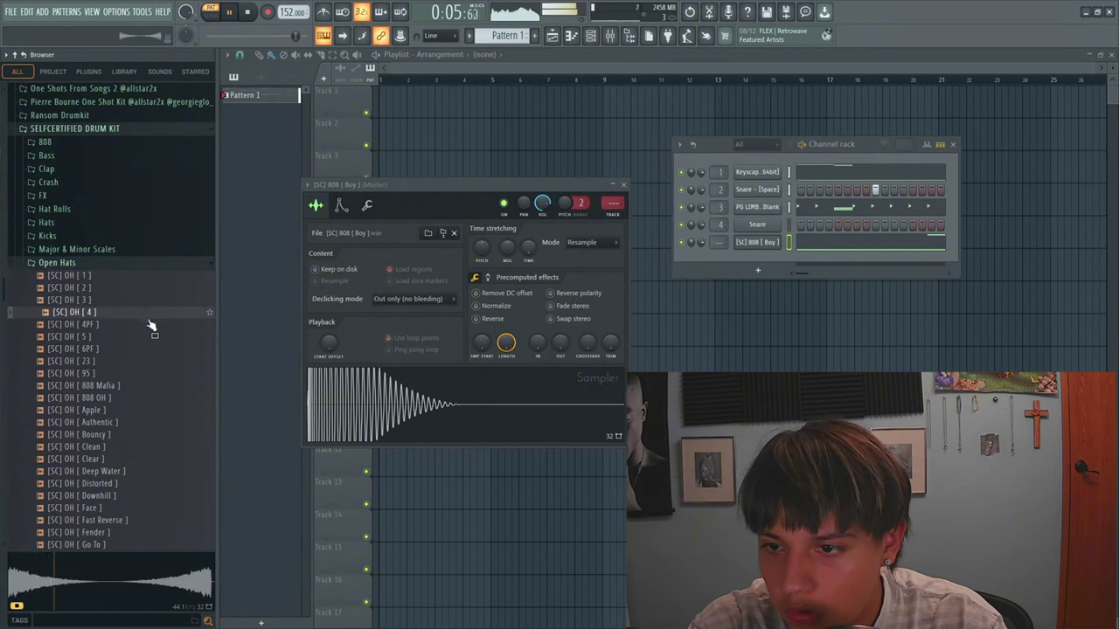
{"action": "left_click", "coordinate": [122, 312]}
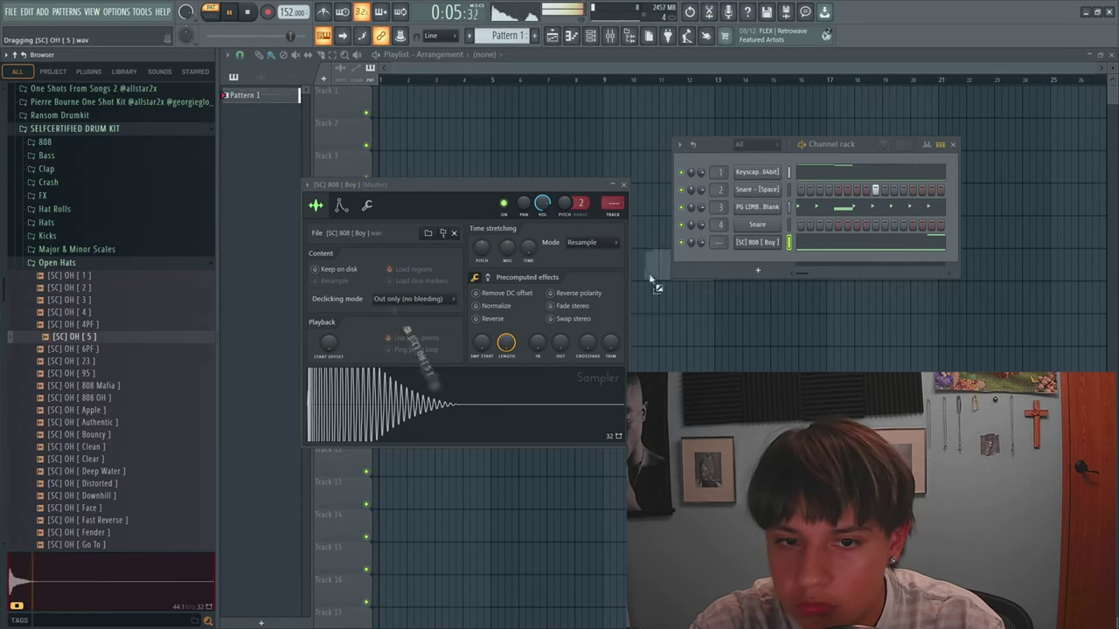
Write C5 open-hat notes: six steps long starting two steps before bar 2, and four steps long at 4:05 and 4:11.
{"action": "key", "text": "F7"}
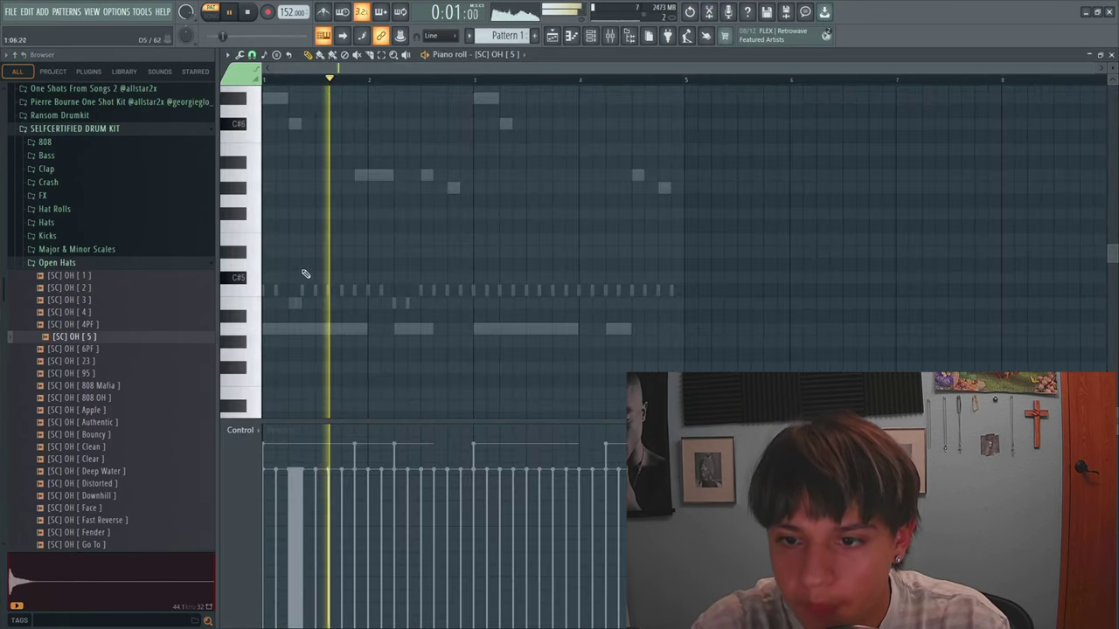
{"action": "left_click", "coordinate": [380, 291]}
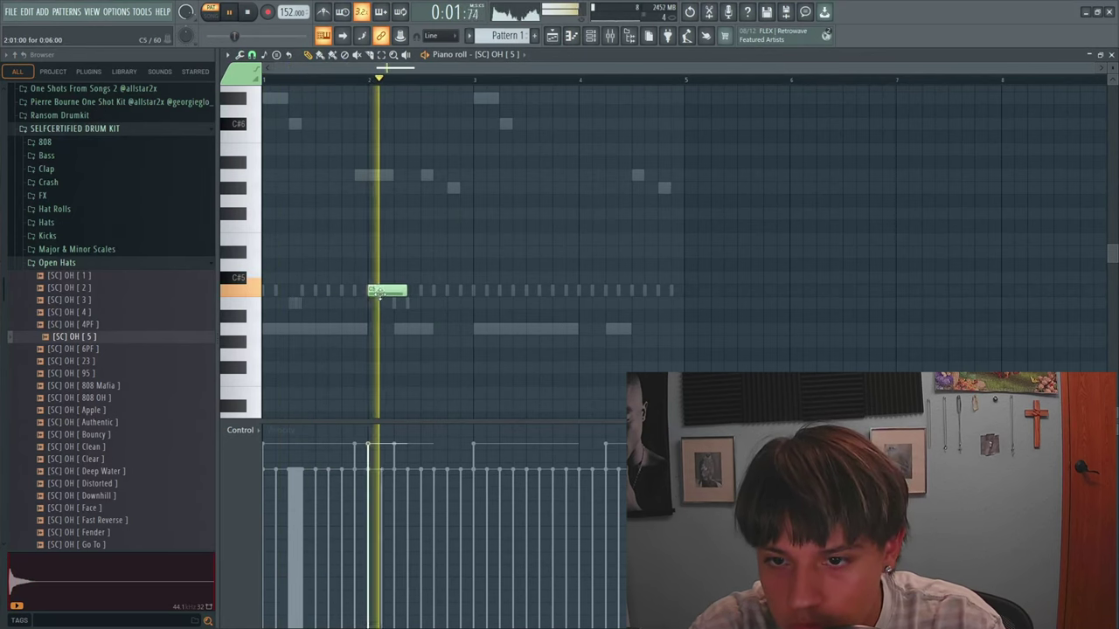
{"action": "key", "text": "space"}
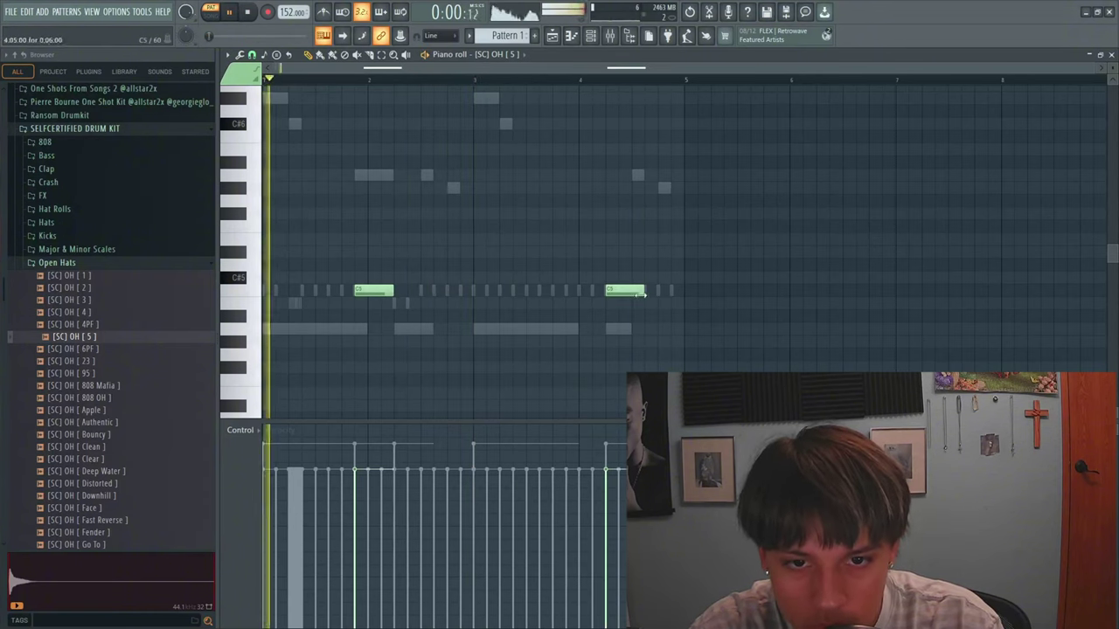
{"action": "left_click_drag", "start_coordinate": [642, 292], "coordinate": [631, 293]}
{"action": "left_click", "coordinate": [654, 291]}
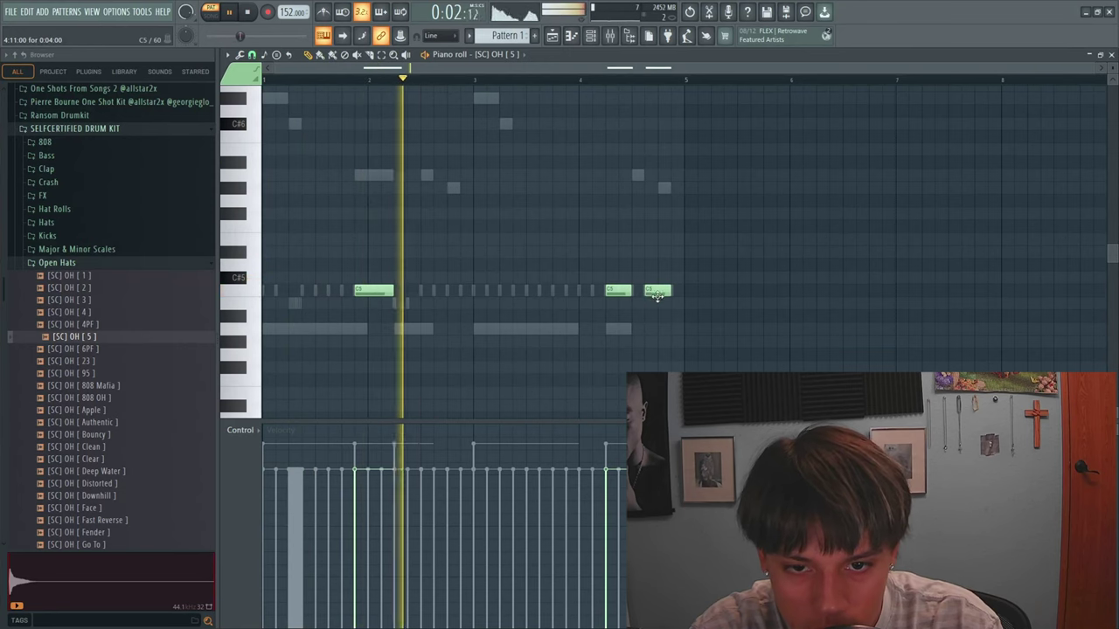
Move the last two open-hat notes to start at 3:15 and 4:05, and shorten the one at 3:15 to two steps.
{"action": "left_click_drag", "start_coordinate": [609, 254], "coordinate": [656, 308]}
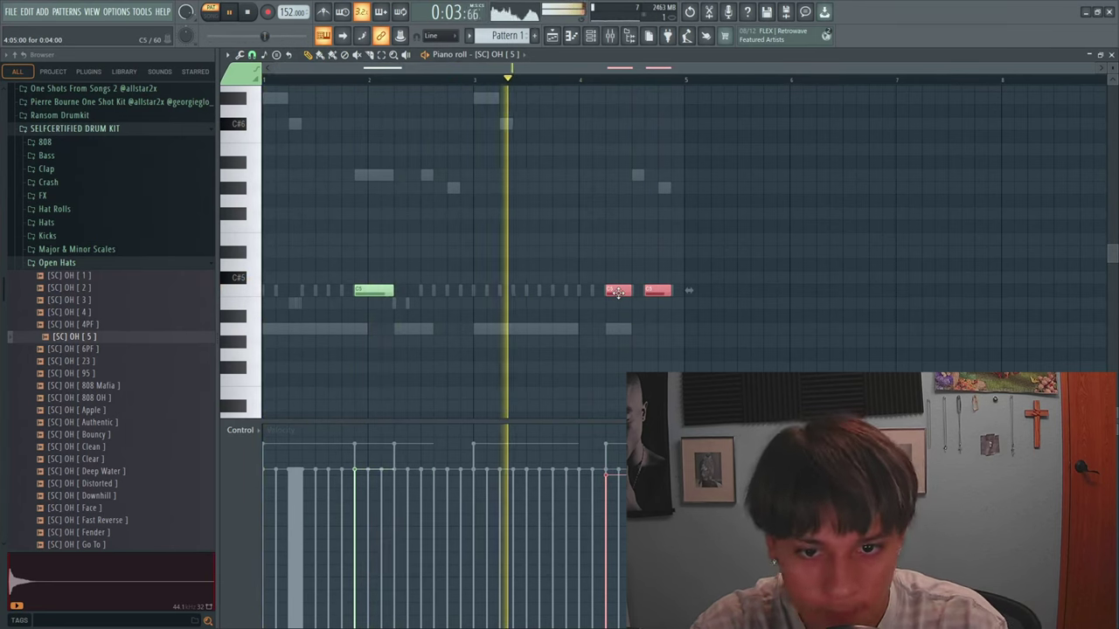
{"action": "mouse_move", "coordinate": [617, 292]}
{"action": "left_mouse_down"}
{"action": "mouse_move", "coordinate": [575, 292]}
{"action": "mouse_move", "coordinate": [611, 292]}
{"action": "left_mouse_up"}
{"action": "left_click", "coordinate": [591, 264]}
{"action": "right_click", "coordinate": [594, 264]}
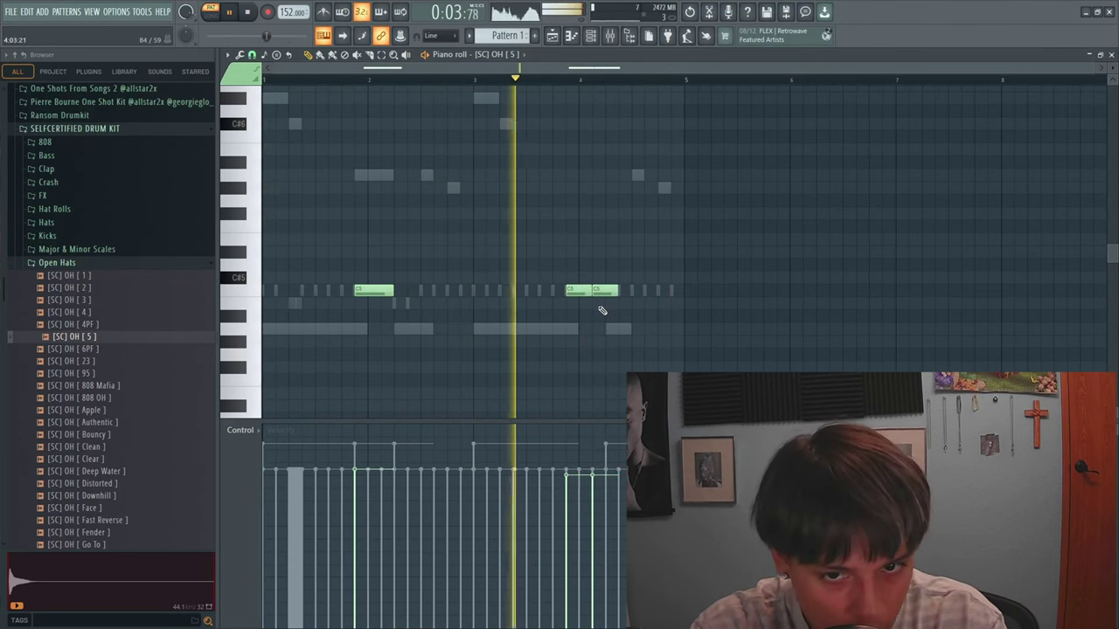
{"action": "left_click_drag", "start_coordinate": [595, 292], "coordinate": [609, 293]}
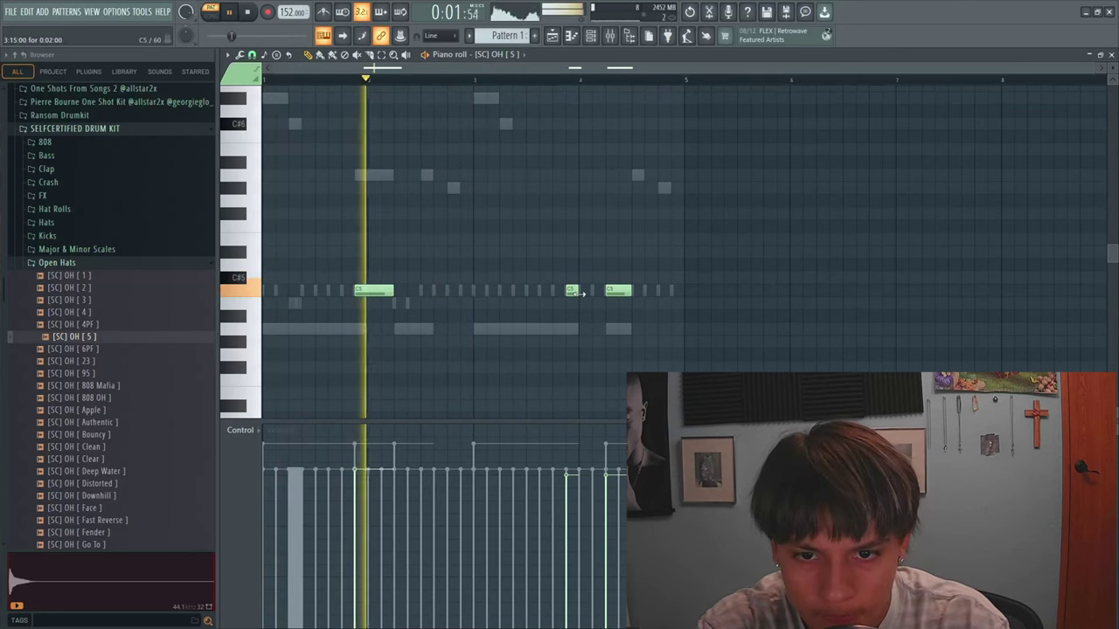
{"action": "left_click_drag", "start_coordinate": [591, 290], "coordinate": [578, 290]}
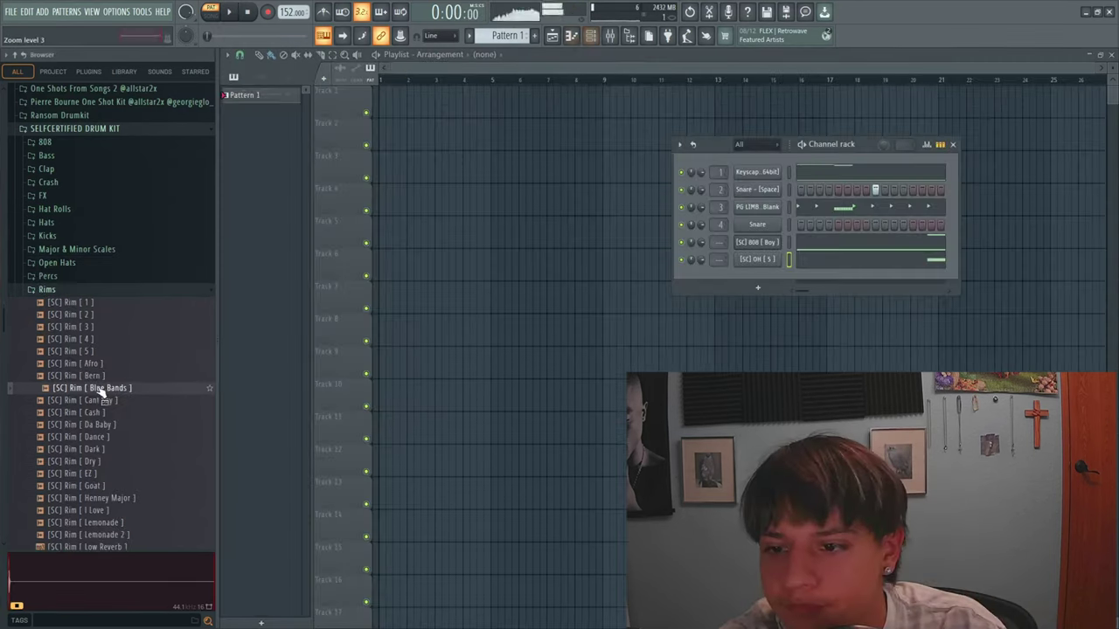
Add [SC] Rim [ Blue Bands ] as a channel, with all the Snare - [Space] notes copied into it, and play the loop.
{"action": "left_click_drag", "start_coordinate": [88, 387], "coordinate": [719, 276]}
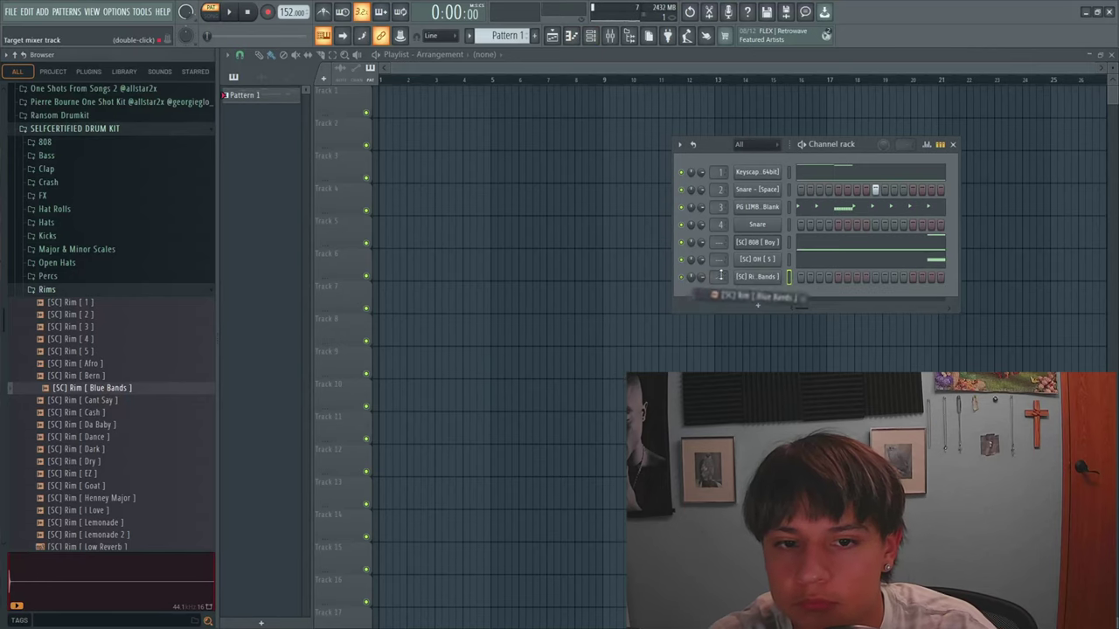
{"action": "key", "text": "F7"}
{"action": "left_click", "coordinate": [521, 55]}
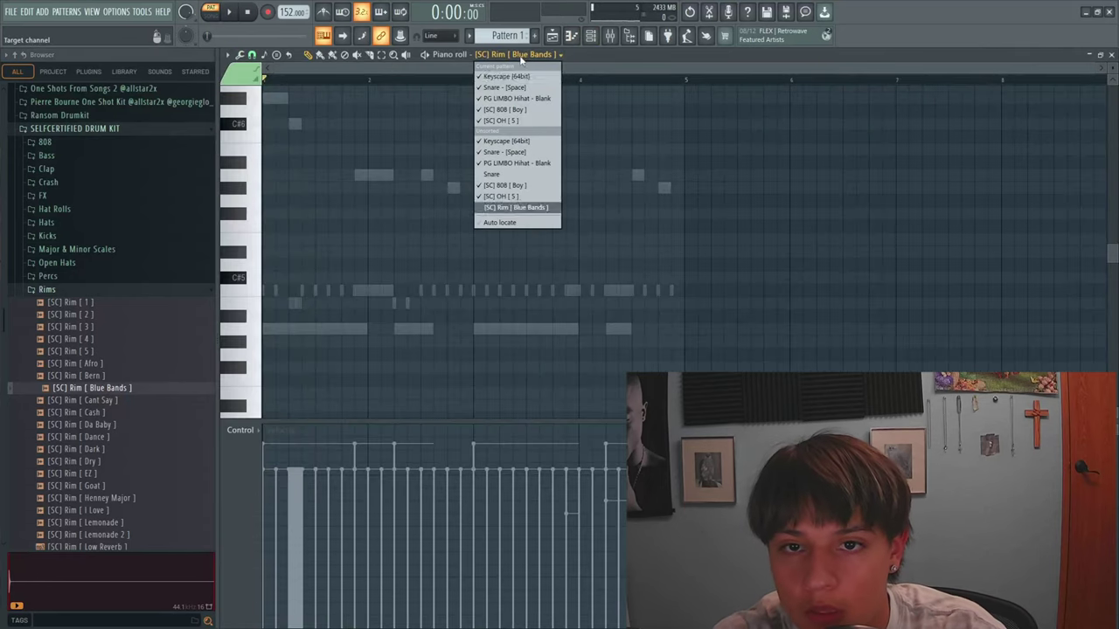
{"action": "left_click", "coordinate": [504, 152]}
{"action": "key", "text": "ctrl+a"}
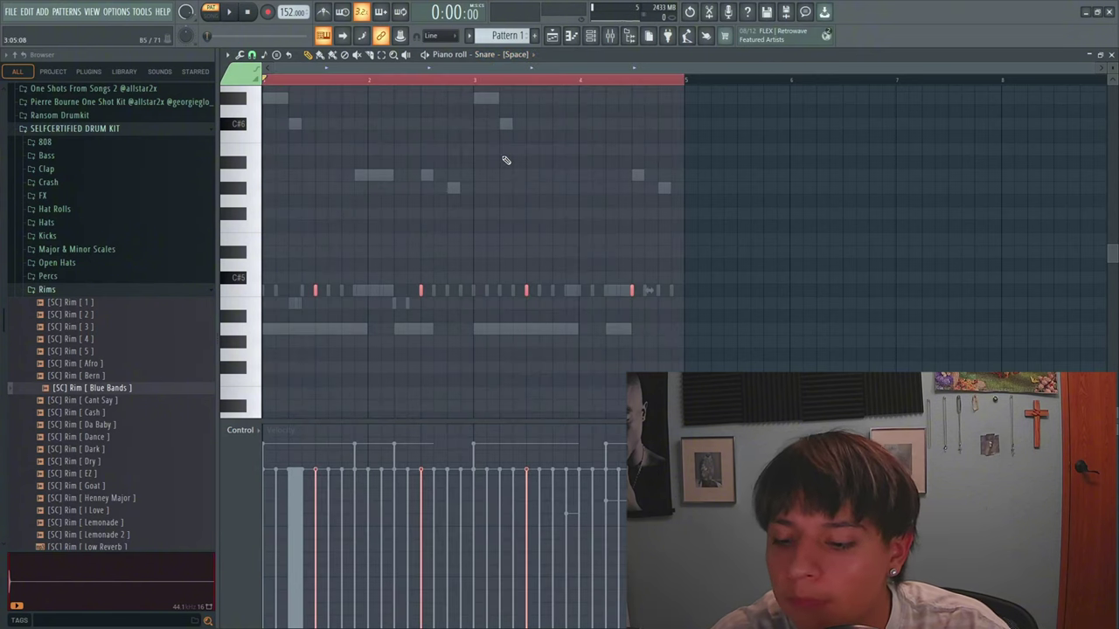
{"action": "left_click", "coordinate": [521, 56]}
{"action": "left_click", "coordinate": [522, 209]}
{"action": "key", "text": "space"}
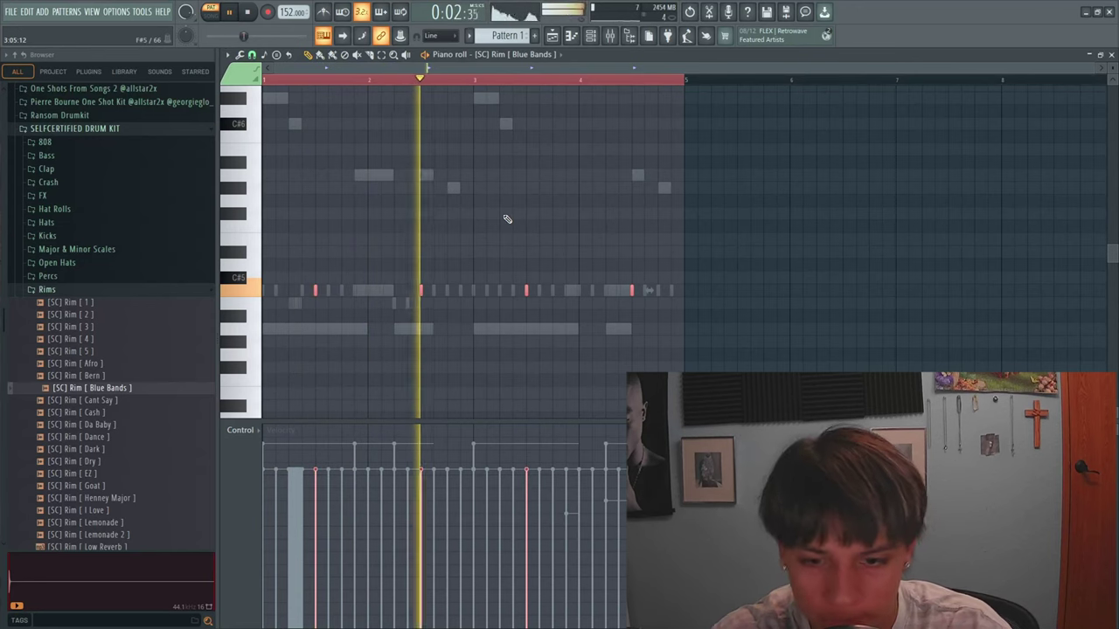
{"action": "key", "text": "ctrl+z"}
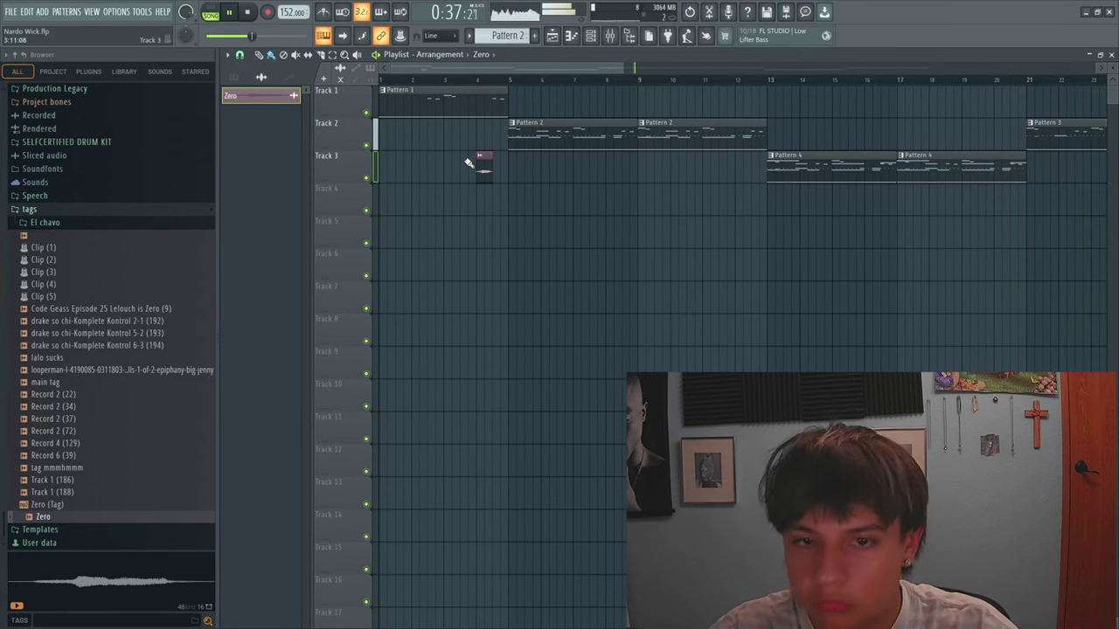
{"action": "scroll", "coordinate": [609, 219], "scroll_direction": "down", "scroll_amount": 5}
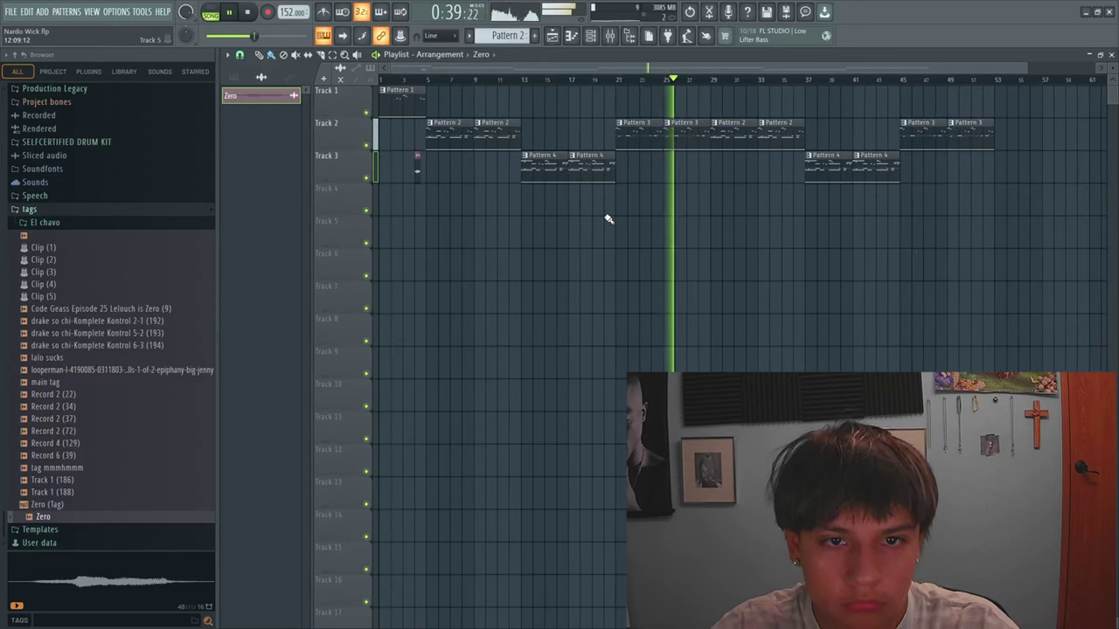